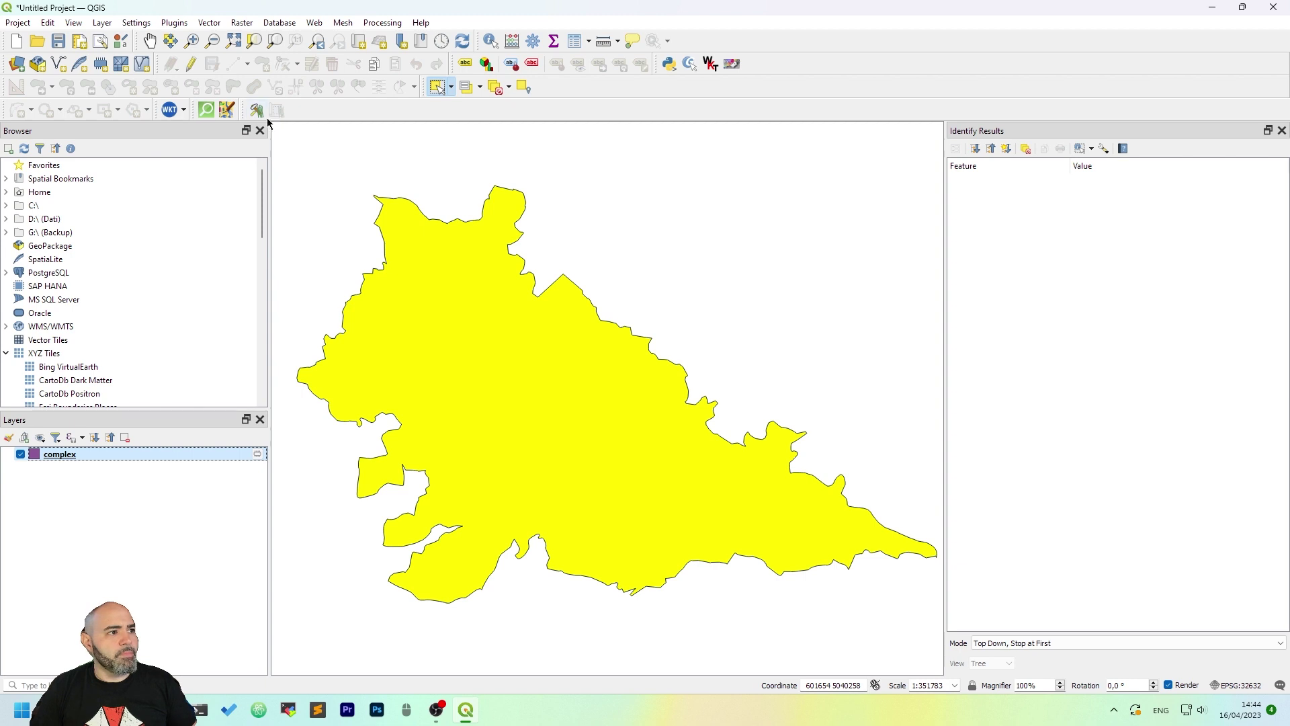
- Select the complex polygon and toggle editing on and off to inspect its many vertices
{"action": "left_click", "coordinate": [467, 363]}
{"action": "left_click", "coordinate": [192, 64]}
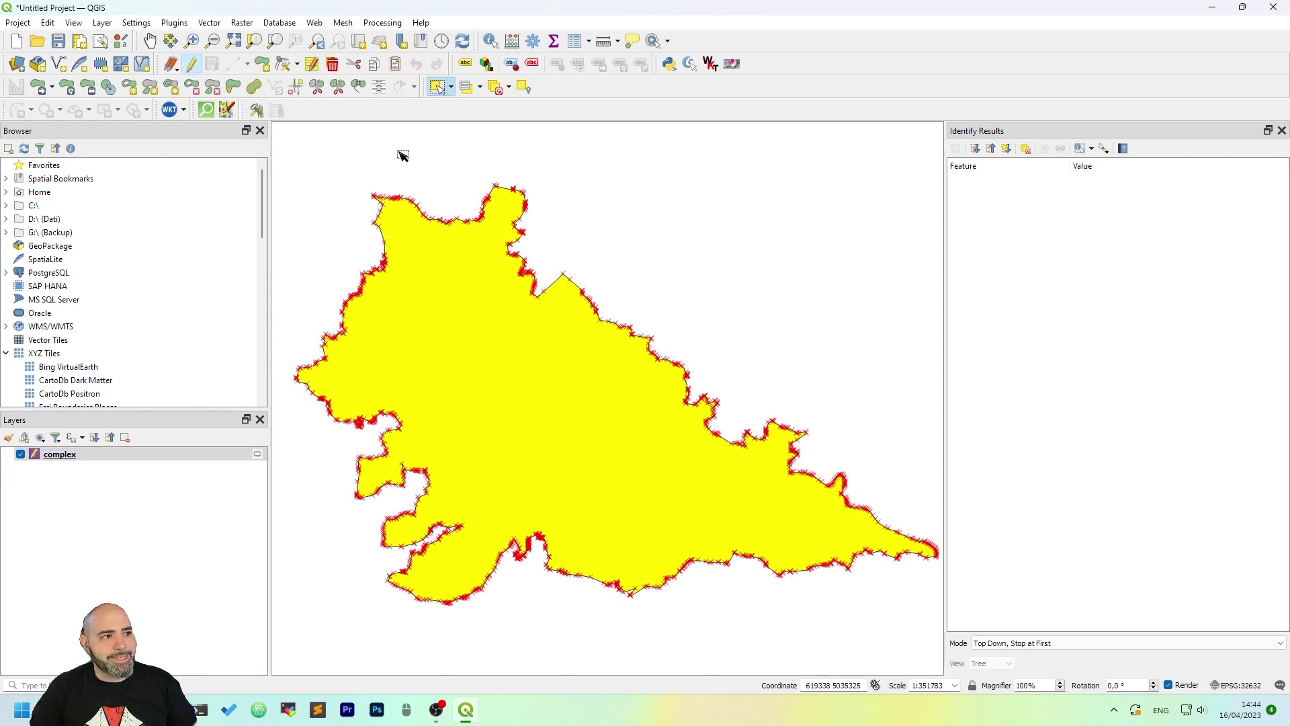
{"action": "scroll", "coordinate": [677, 394], "scroll_direction": "up", "scroll_amount": 2}
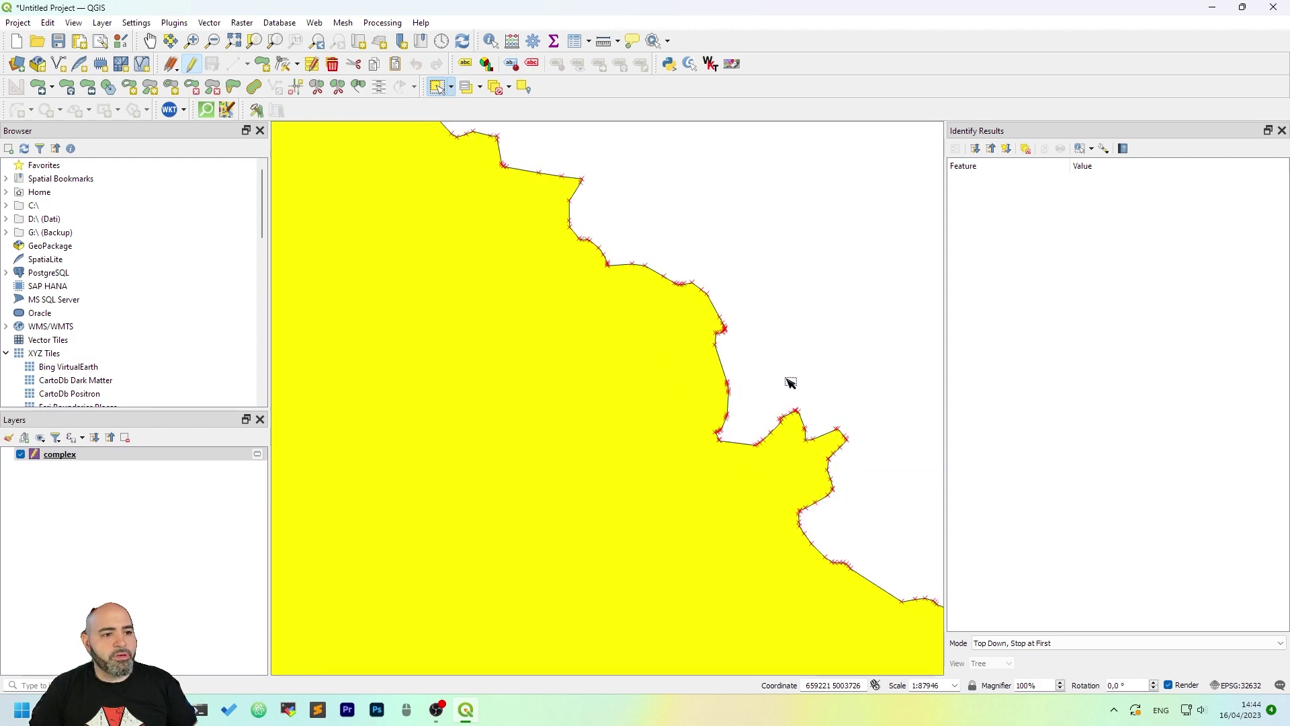
{"action": "scroll", "coordinate": [741, 339], "scroll_direction": "down", "scroll_amount": 3}
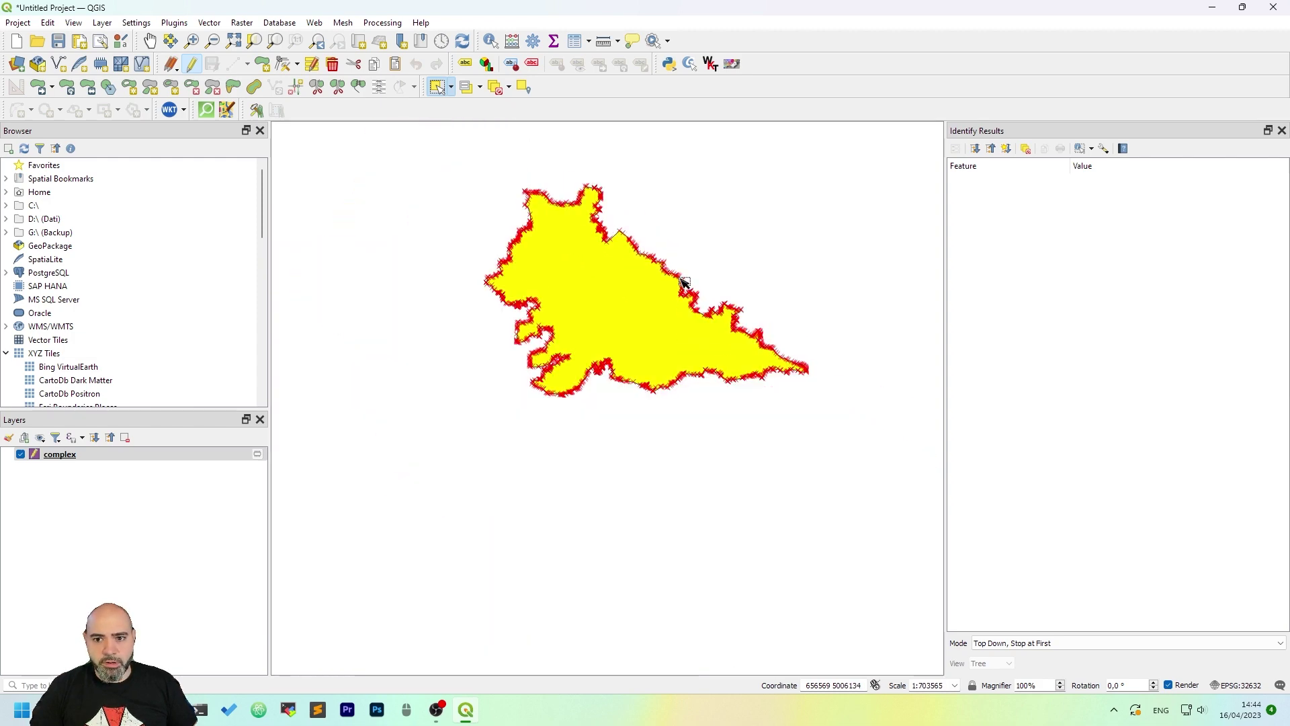
{"action": "scroll", "coordinate": [666, 268], "scroll_direction": "up", "scroll_amount": 2}
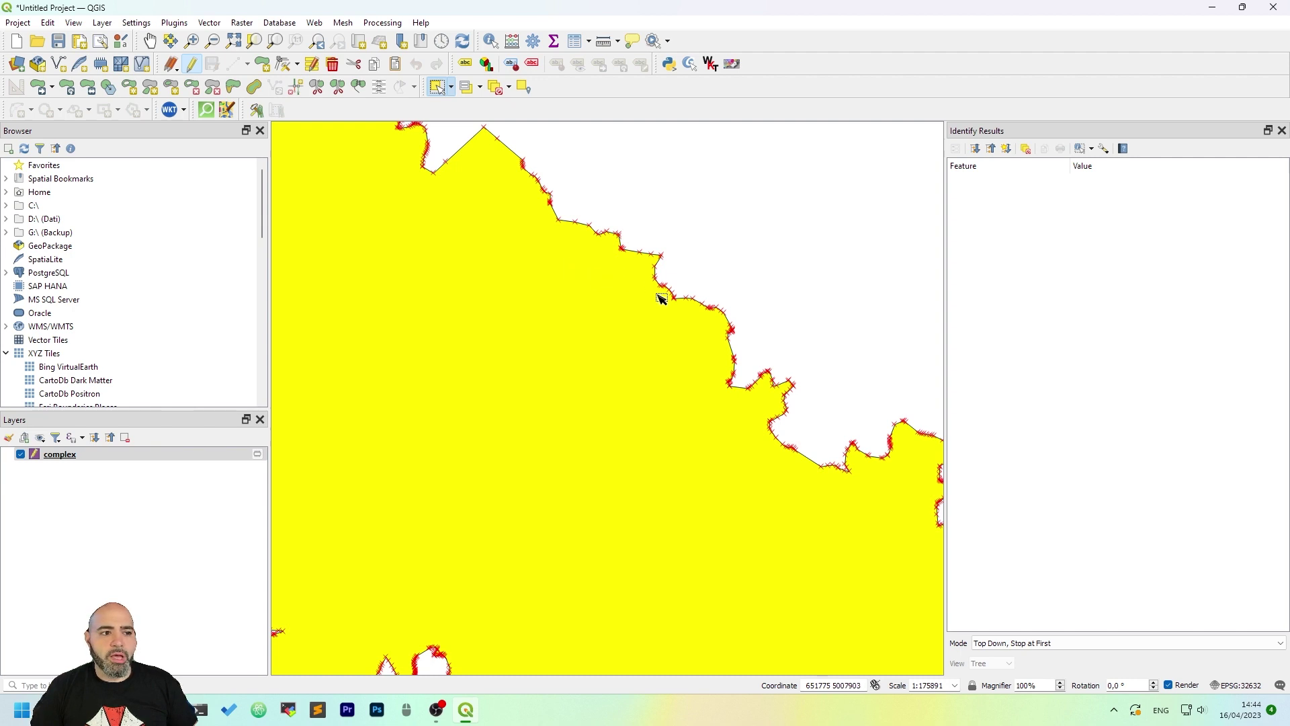
{"action": "scroll", "coordinate": [660, 299], "scroll_direction": "down", "scroll_amount": 1}
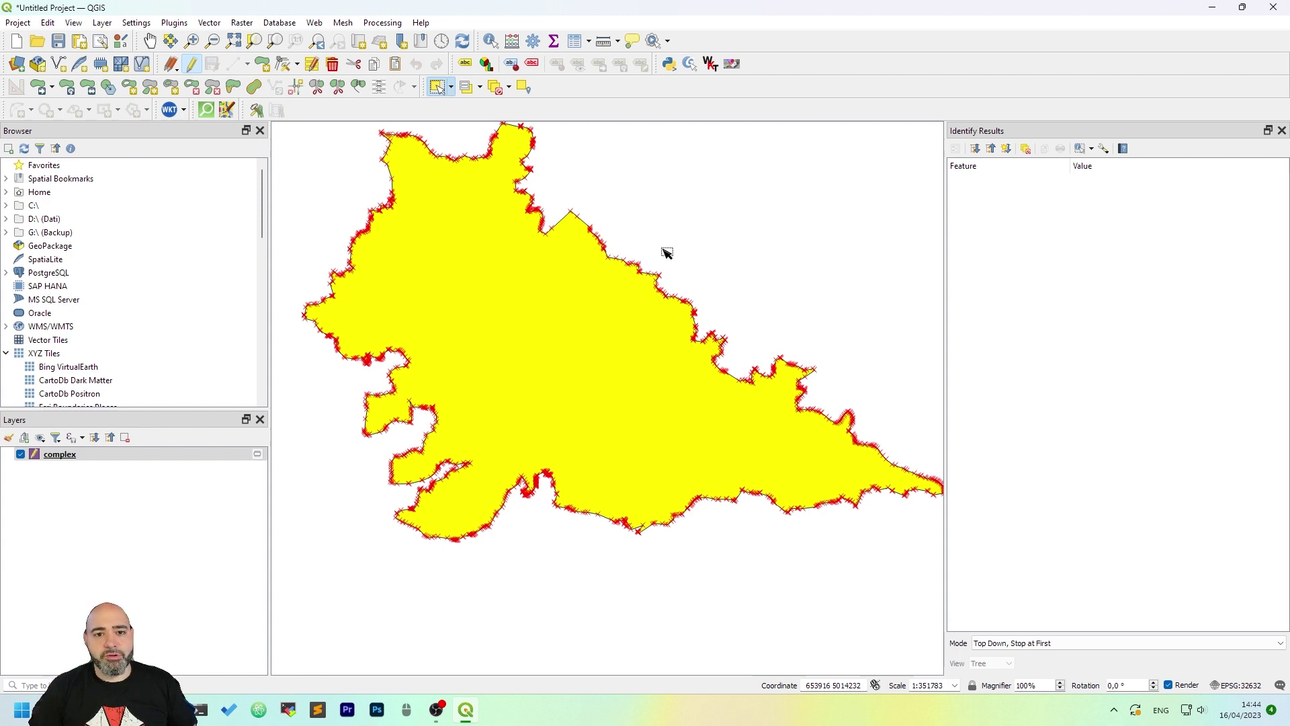
{"action": "left_click", "coordinate": [130, 460]}
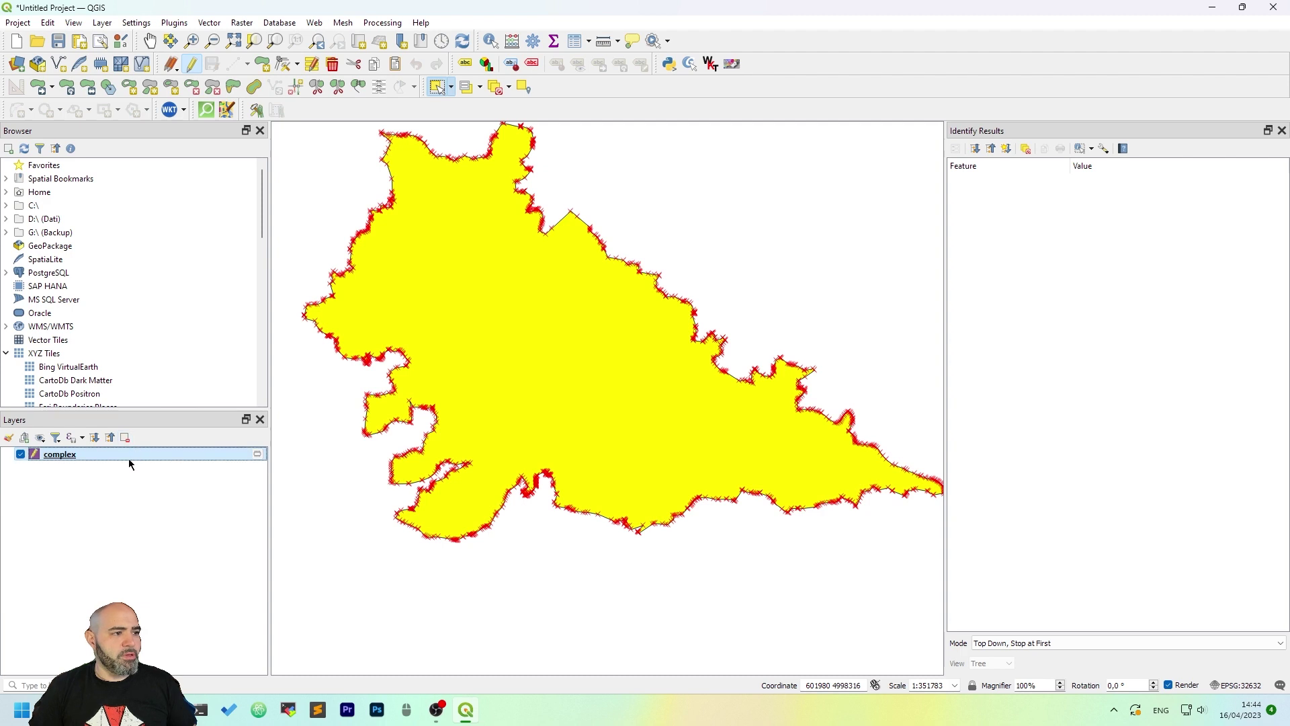
{"action": "left_click", "coordinate": [191, 64]}
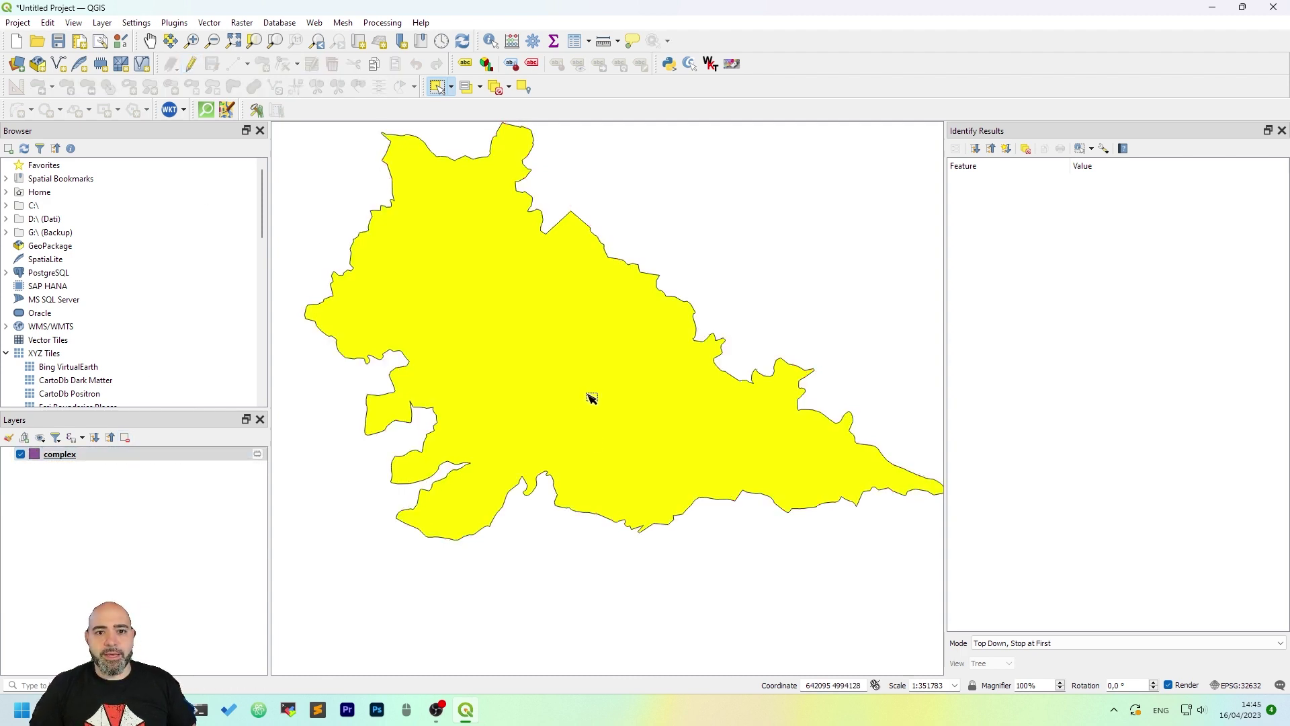
- Open Vector > Geometry Tools > Simplify and review the methods, keeping Distance (Douglas-Peucker)
{"action": "left_click", "coordinate": [174, 22]}
{"action": "mouse_move", "coordinate": [202, 26]}
{"action": "mouse_move", "coordinate": [243, 86]}
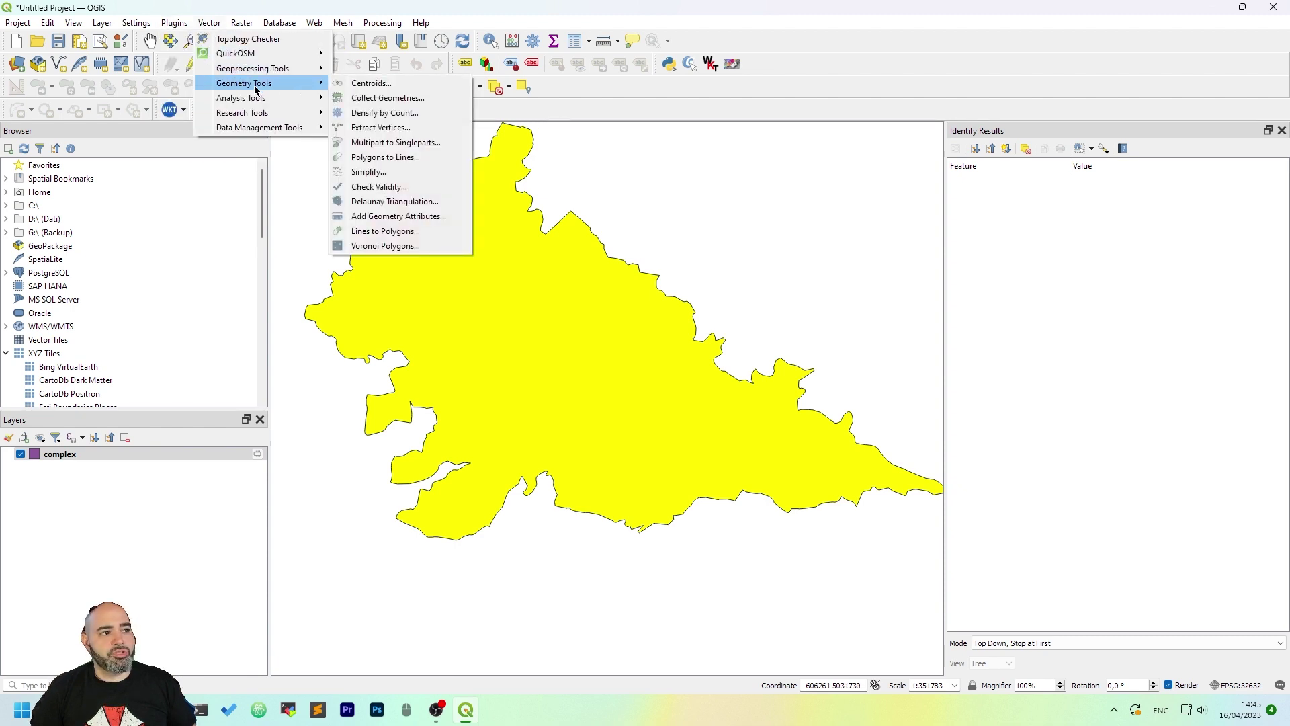
{"action": "left_click", "coordinate": [438, 176]}
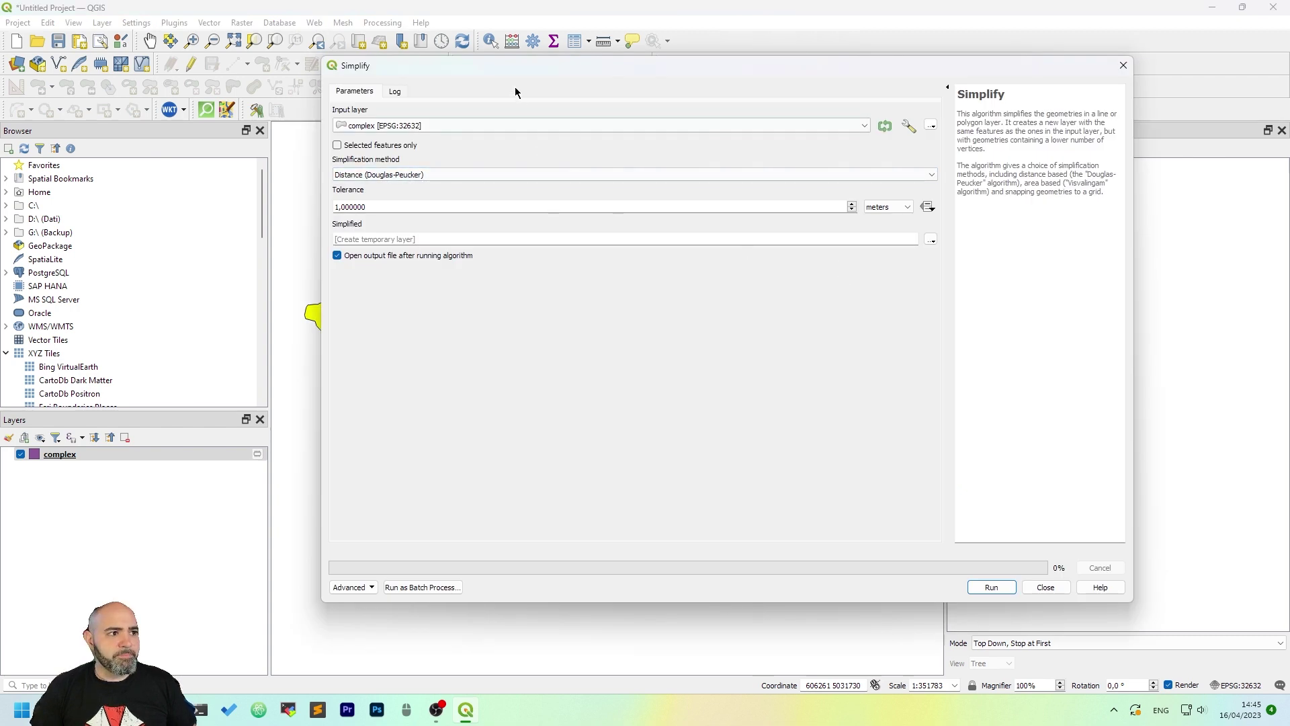
{"action": "left_click_drag", "start_coordinate": [522, 72], "coordinate": [427, 75]}
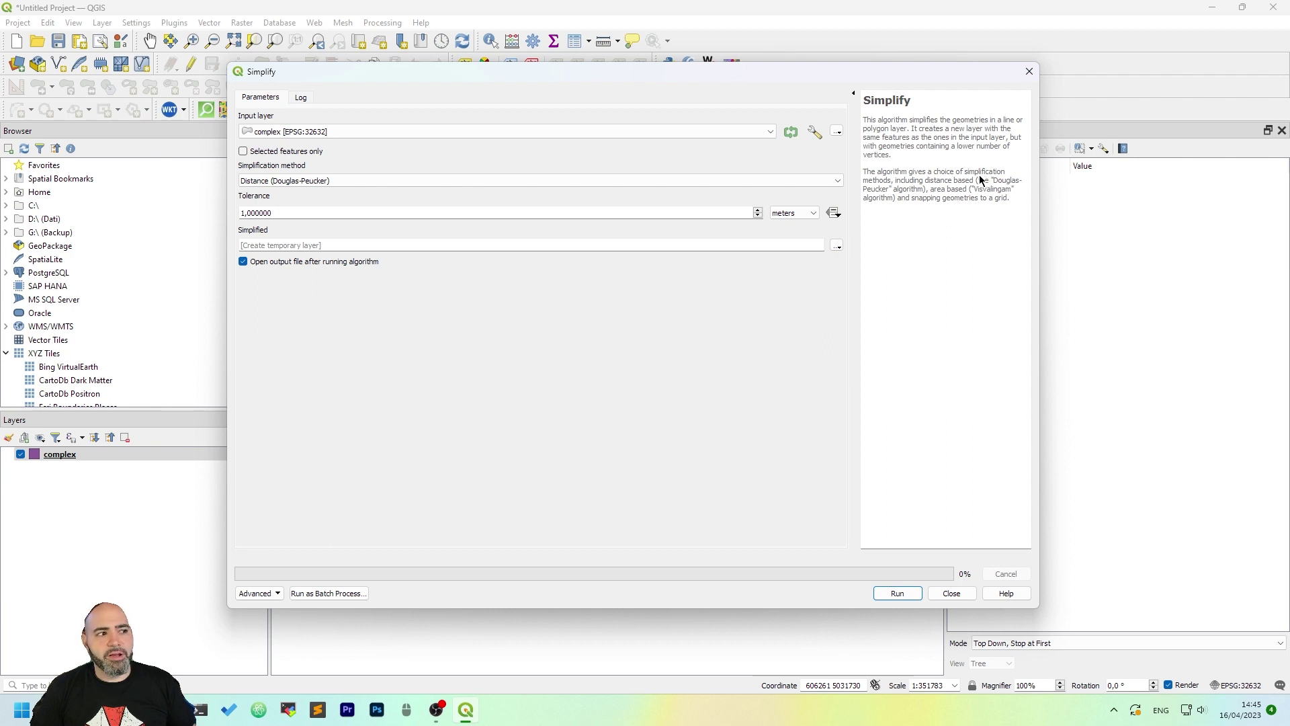
{"action": "left_click", "coordinate": [523, 181]}
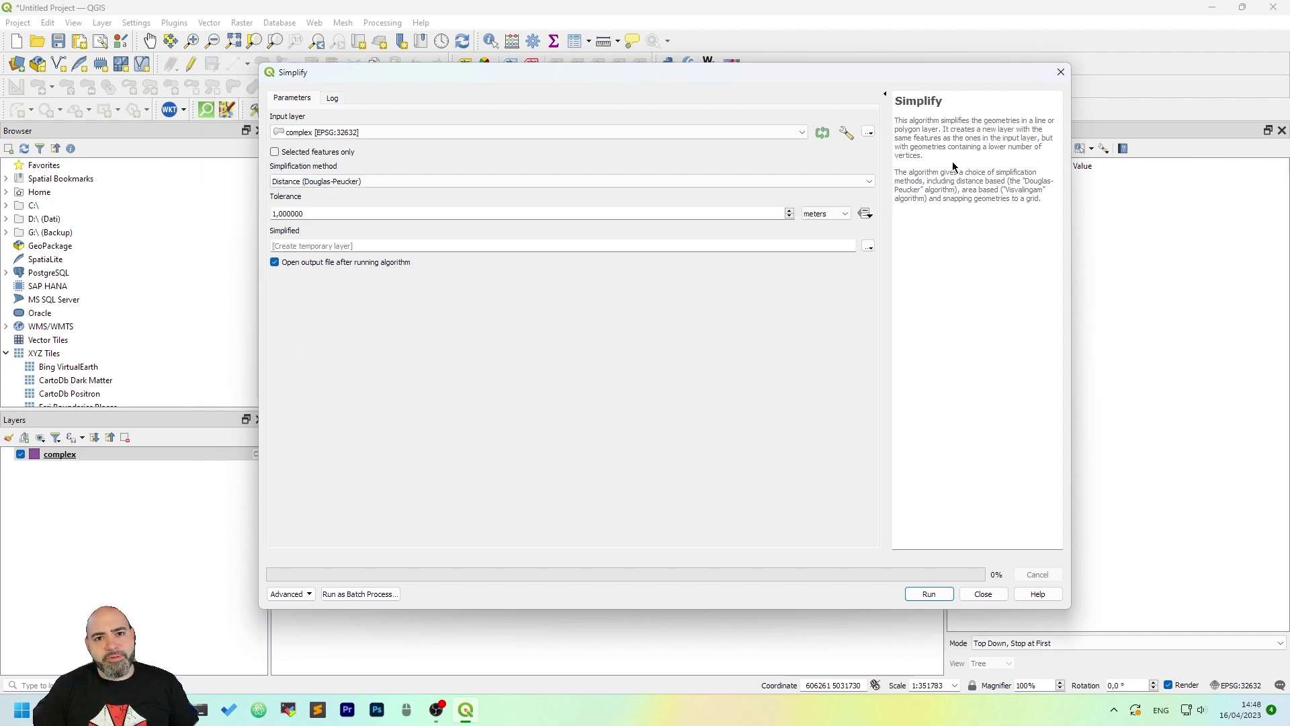
{"action": "key", "text": "alt+Tab"}
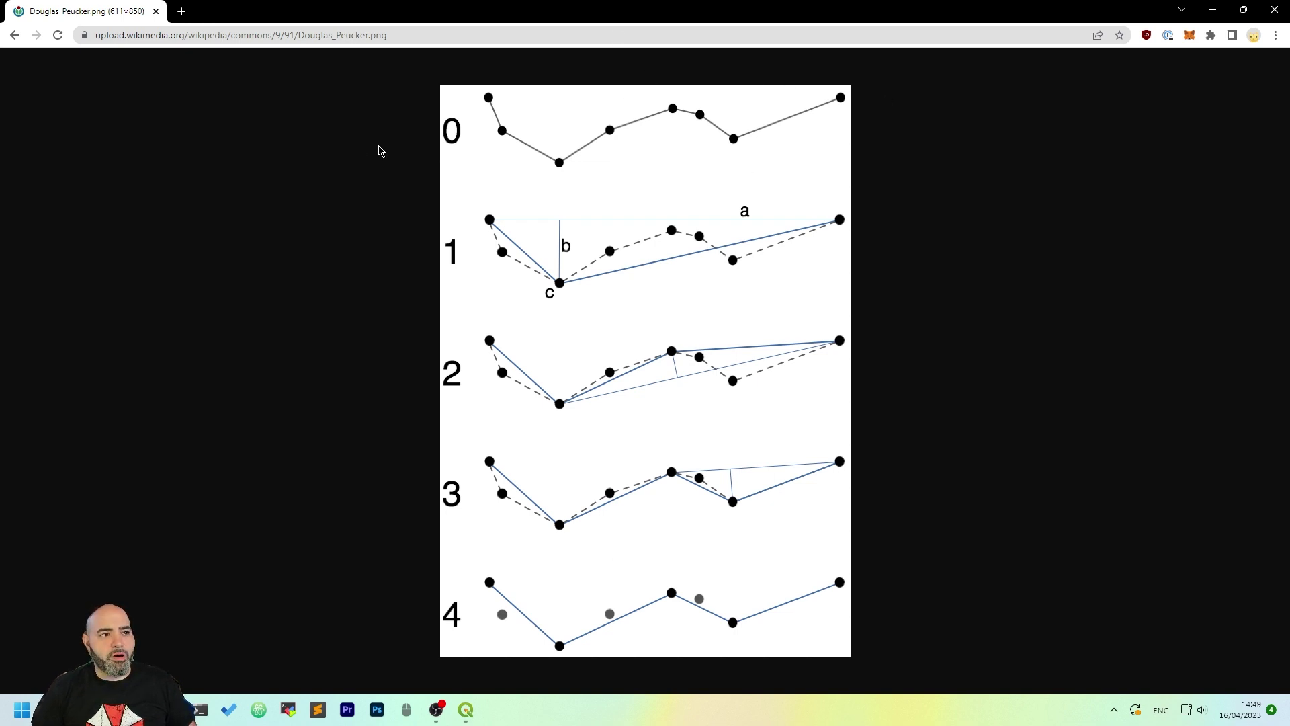
{"action": "key", "text": "alt+Tab"}
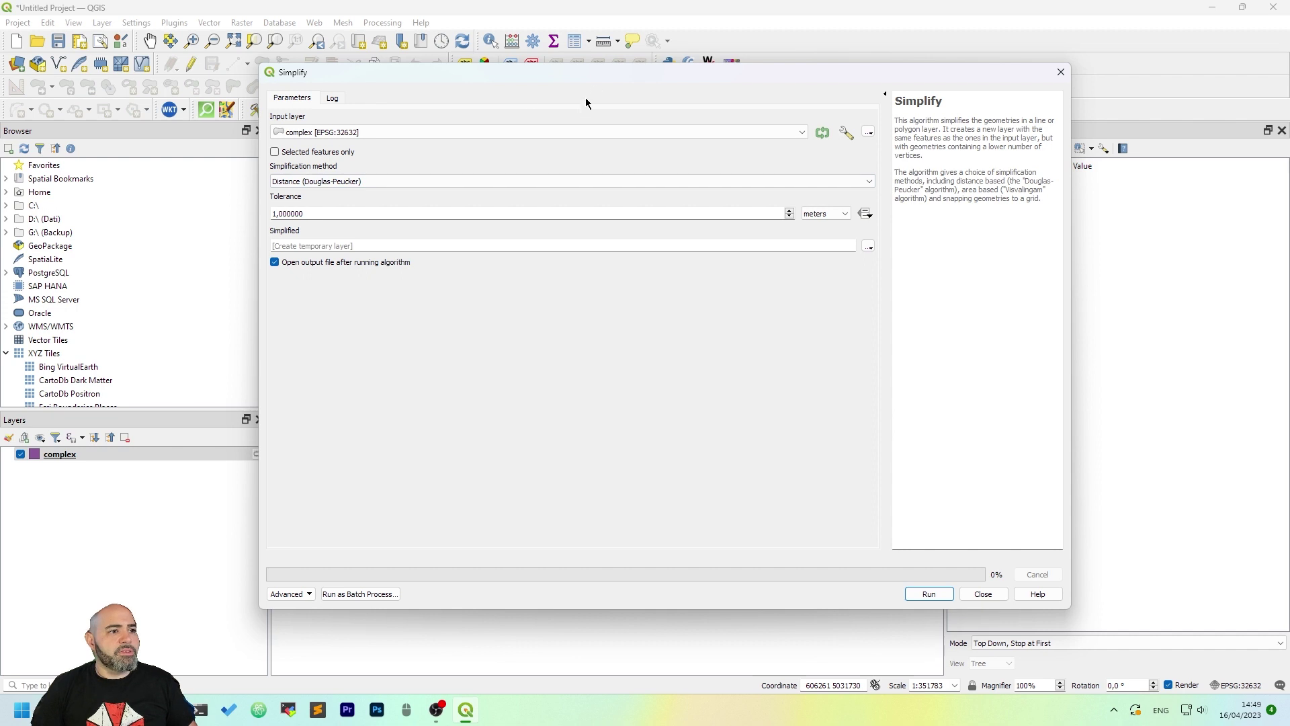
- Set the Douglas-Peucker tolerance to 50 meters and run Simplify on the complex layer
{"action": "mouse_move", "coordinate": [615, 74]}
{"action": "left_mouse_down"}
{"action": "mouse_move", "coordinate": [574, 72]}
{"action": "mouse_move", "coordinate": [606, 84]}
{"action": "left_mouse_up"}
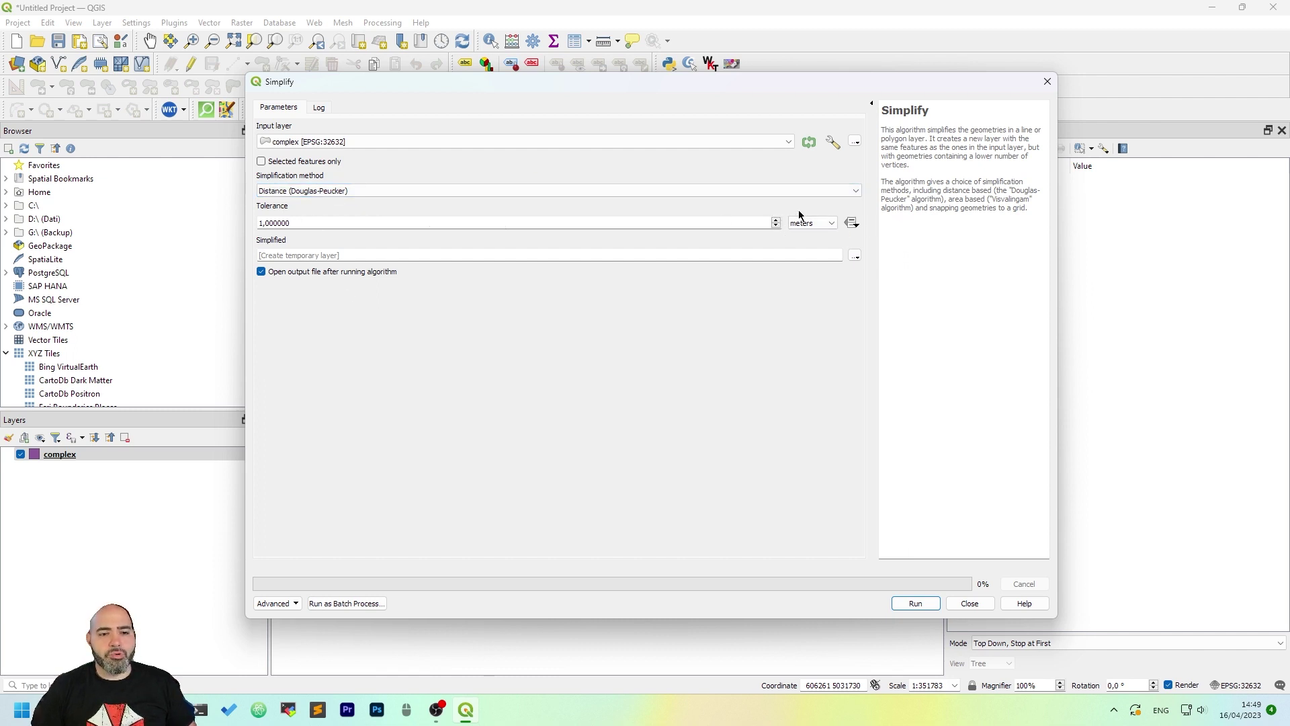
{"action": "double_click", "coordinate": [276, 223]}
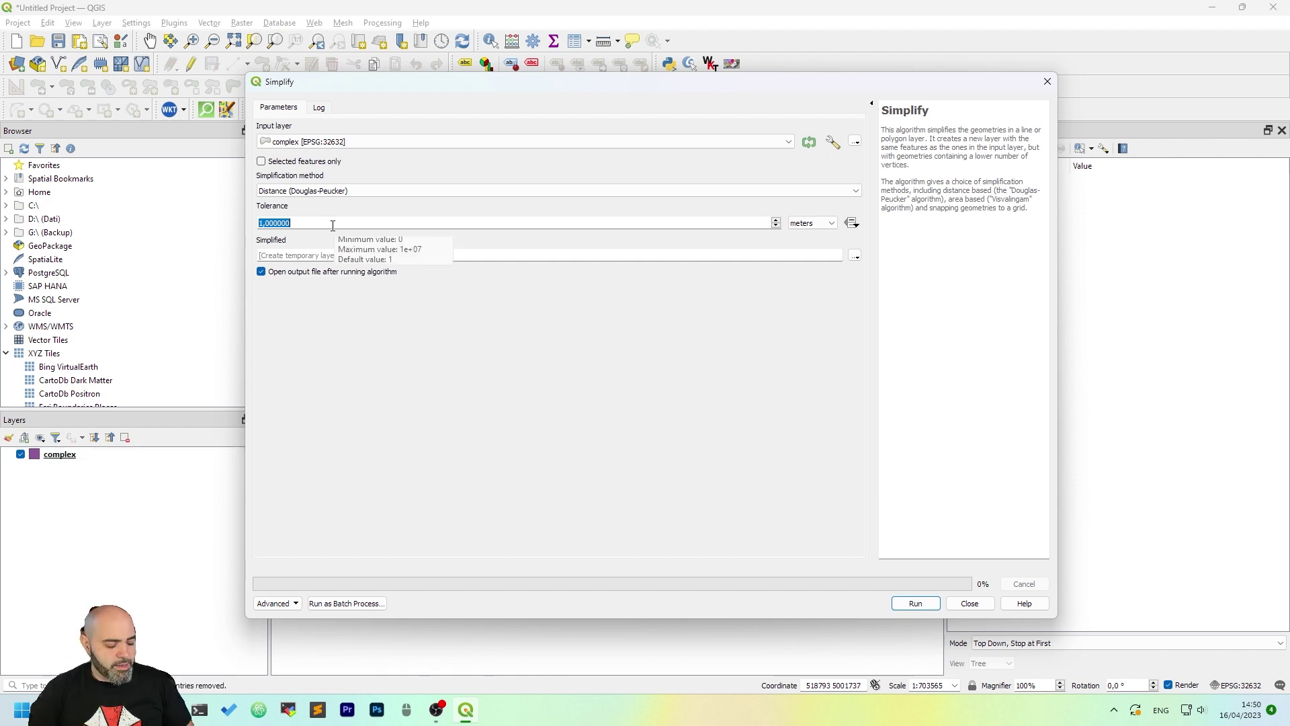
{"action": "type", "text": "50"}
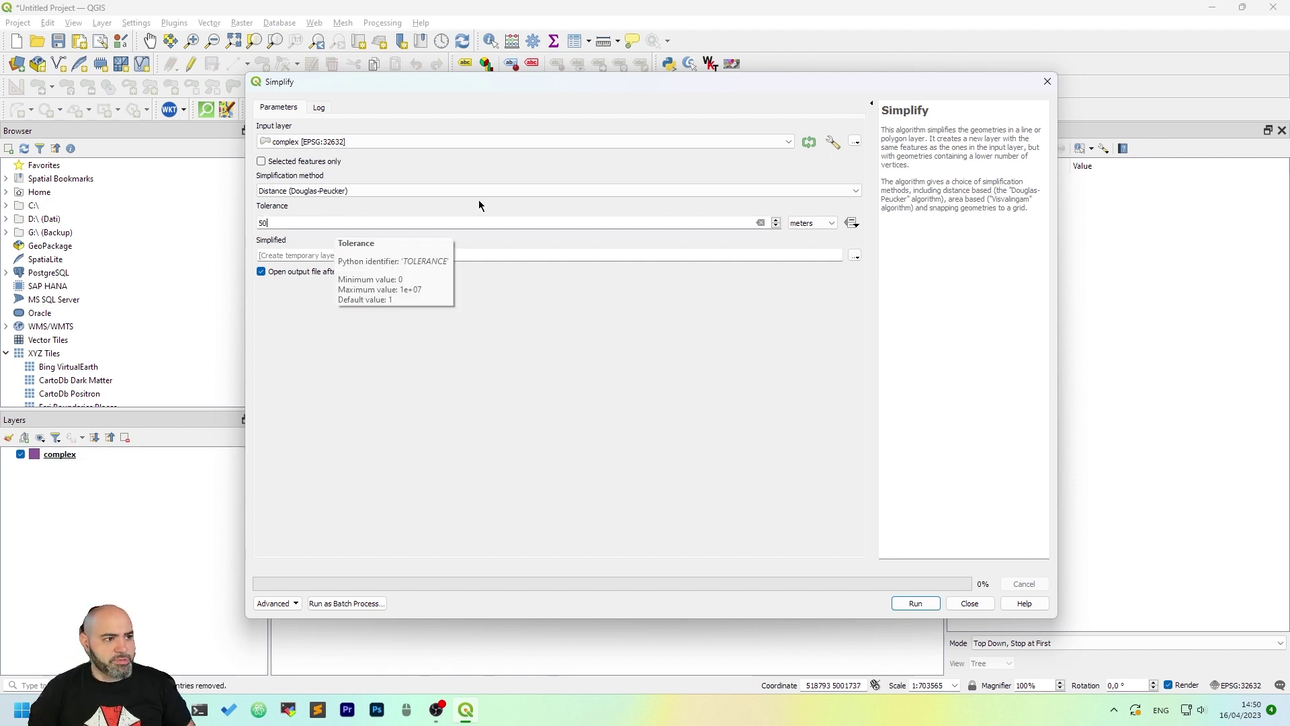
{"action": "left_click", "coordinate": [921, 604]}
{"action": "left_click", "coordinate": [961, 603]}
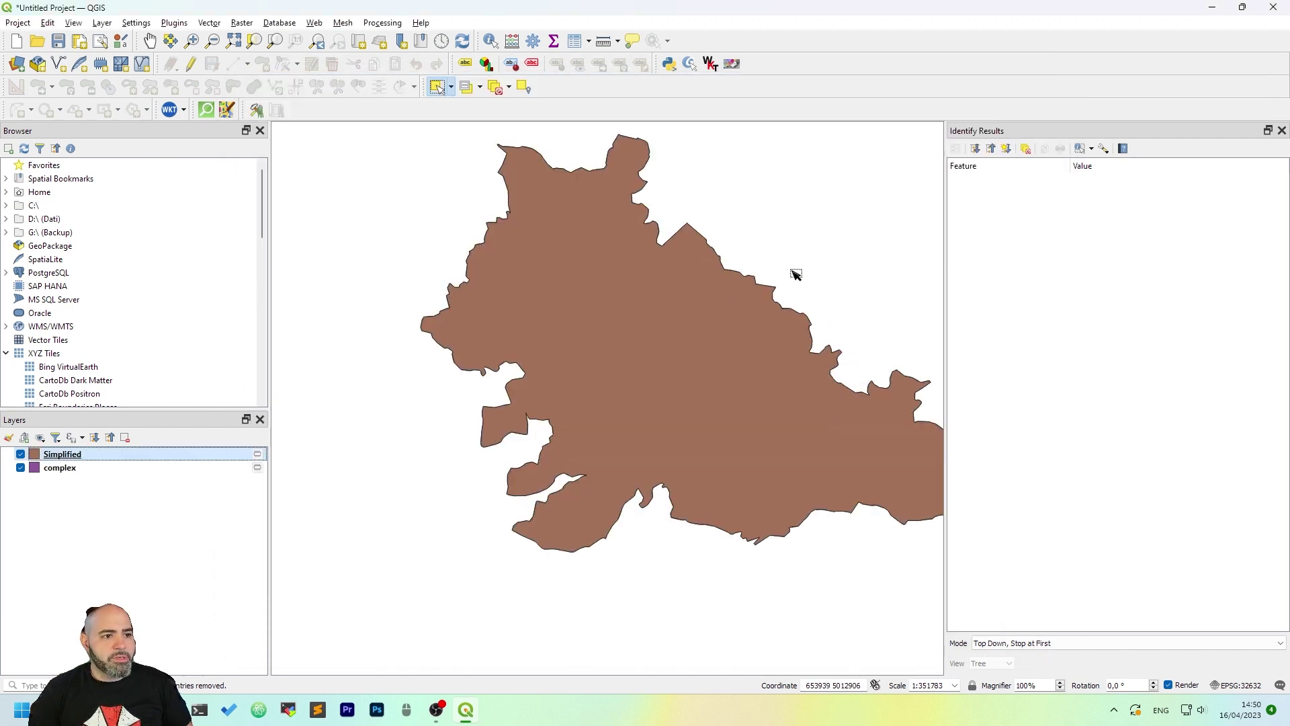
- Toggle the Simplified layer's visibility to compare it with the original complex polygon
{"action": "scroll", "coordinate": [796, 274], "scroll_direction": "up", "scroll_amount": 1}
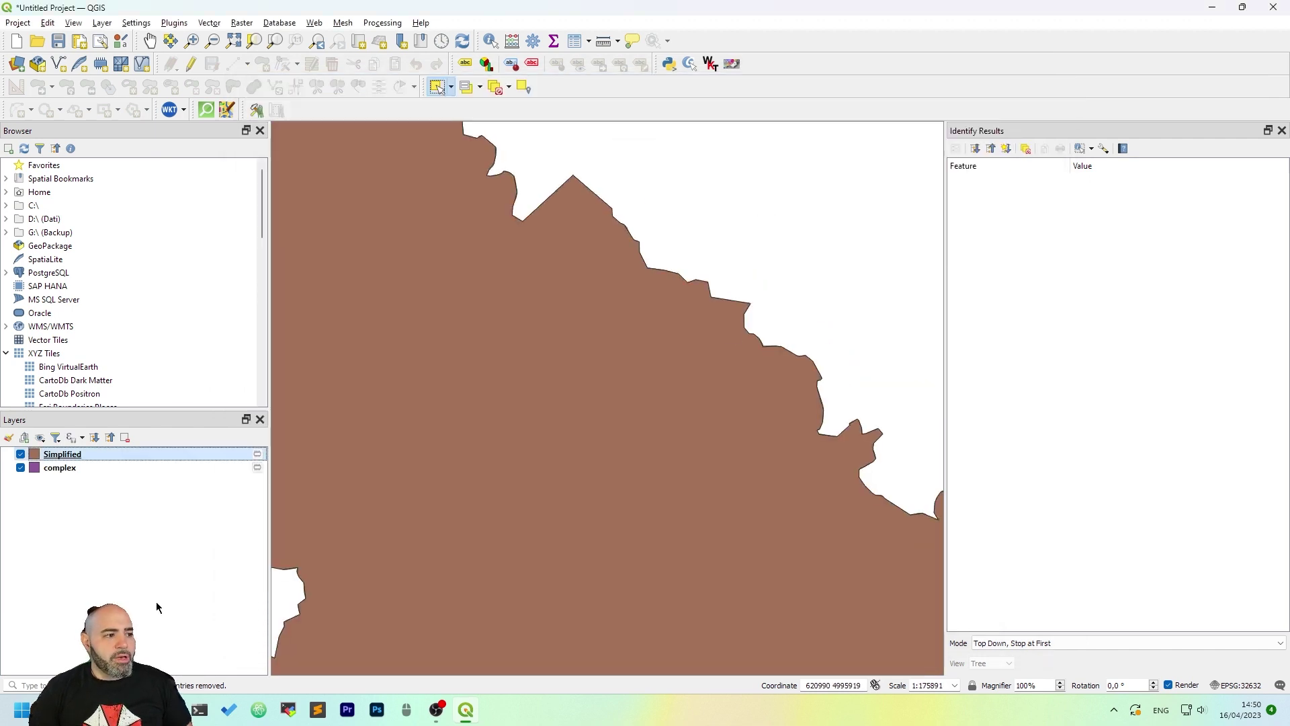
{"action": "left_click", "coordinate": [20, 455]}
{"action": "left_click", "coordinate": [21, 456]}
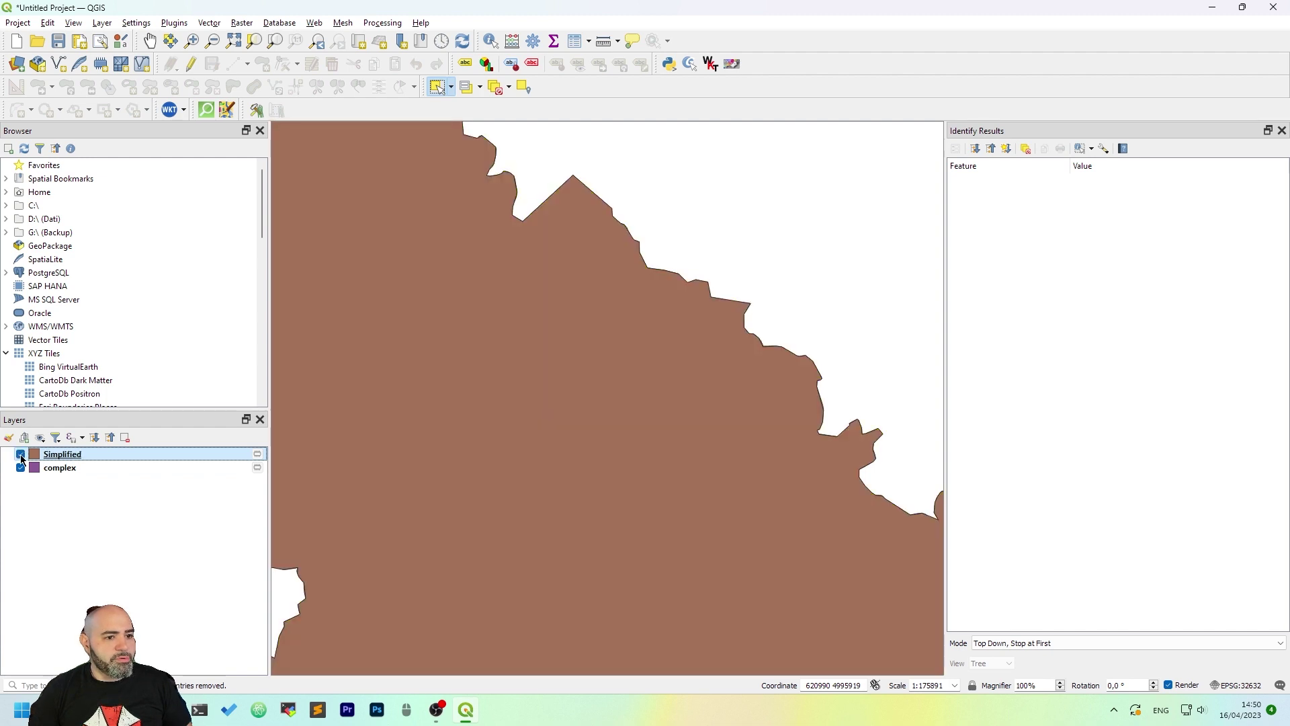
{"action": "left_click", "coordinate": [21, 455]}
{"action": "scroll", "coordinate": [659, 432], "scroll_direction": "down", "scroll_amount": 2}
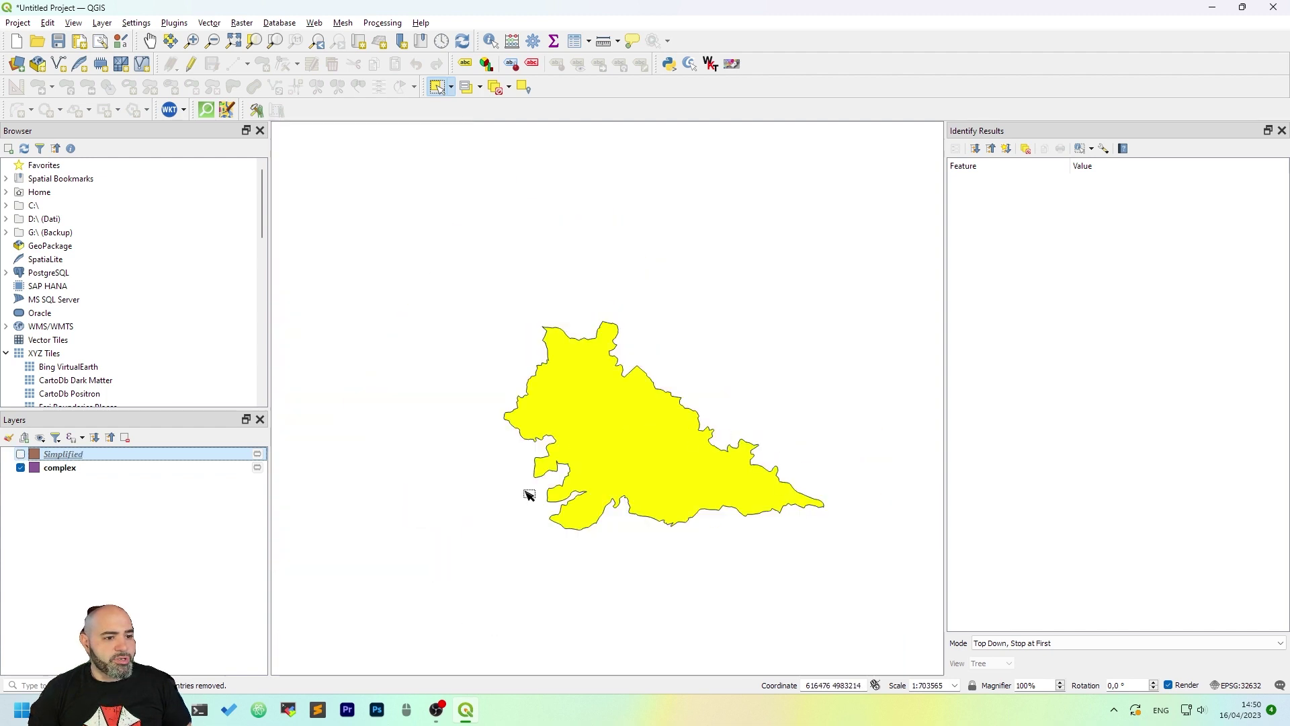
{"action": "left_click", "coordinate": [20, 455]}
- Turn on editing for both Simplified and complex layers, then make Simplified active
{"action": "left_click", "coordinate": [192, 64]}
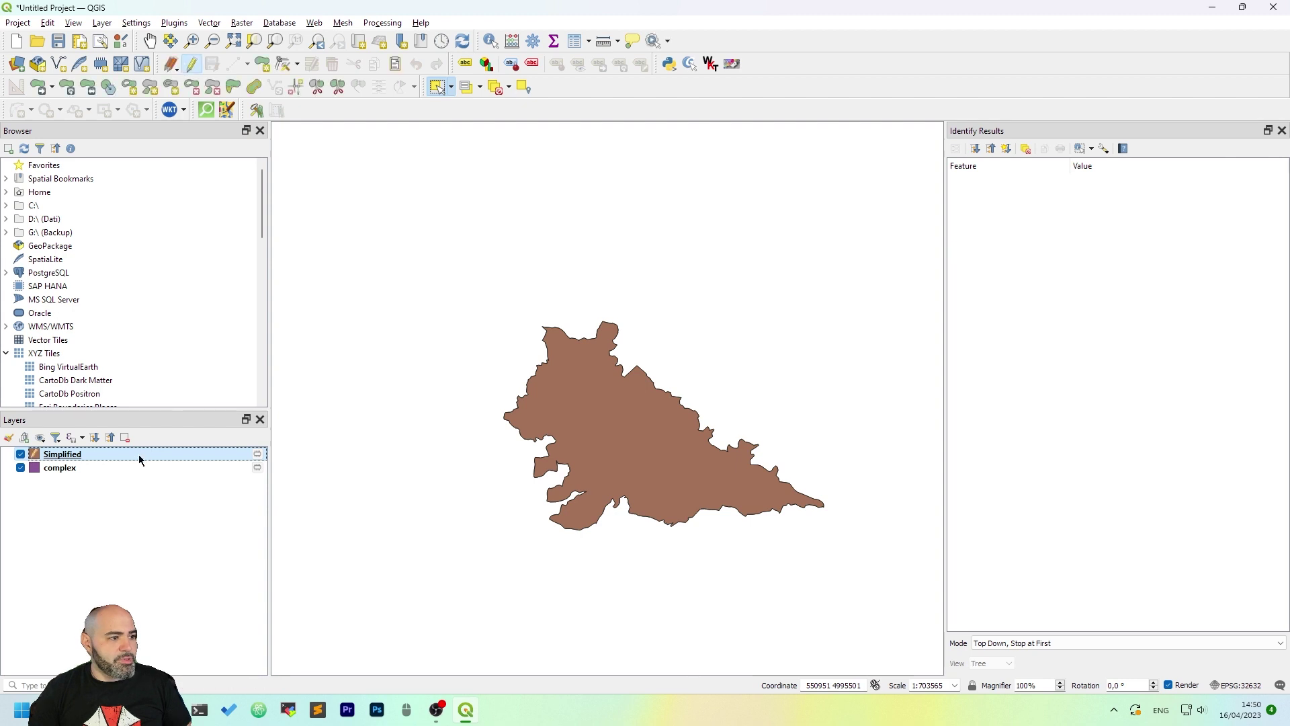
{"action": "left_click", "coordinate": [128, 468]}
{"action": "left_click", "coordinate": [191, 64]}
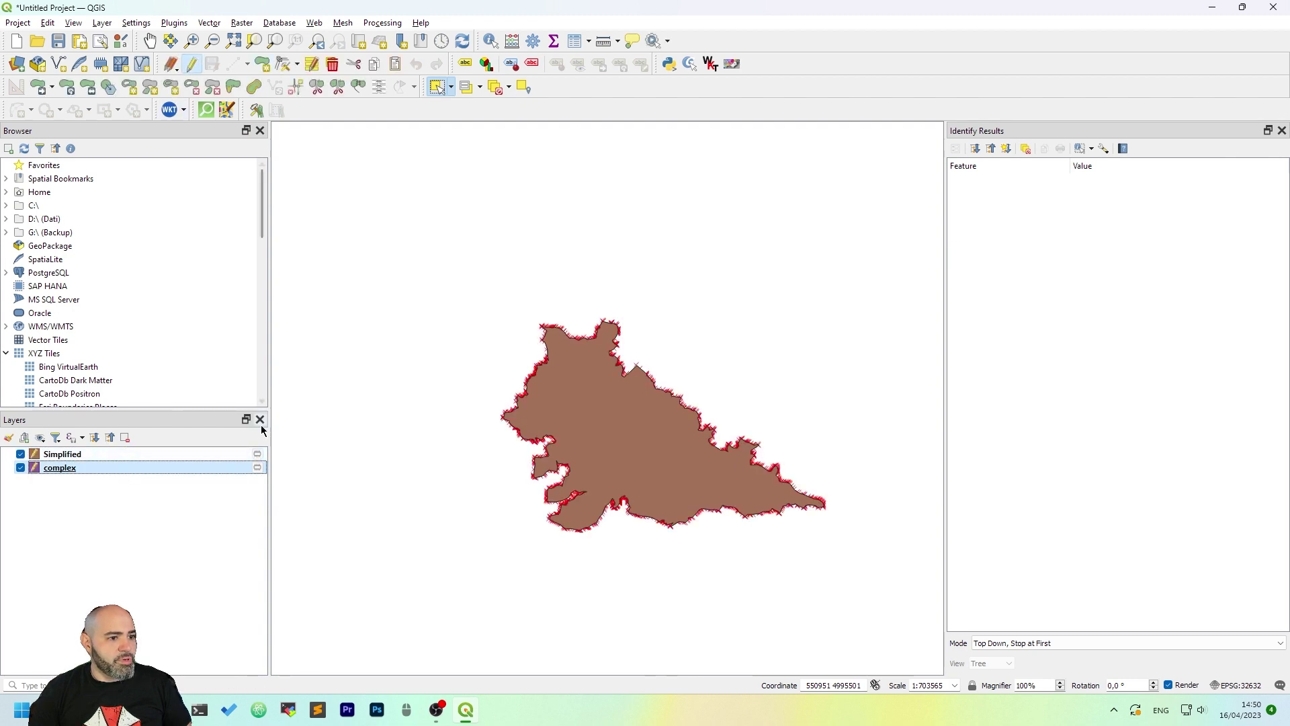
{"action": "scroll", "coordinate": [582, 408], "scroll_direction": "up", "scroll_amount": 1}
{"action": "left_click", "coordinate": [229, 455]}
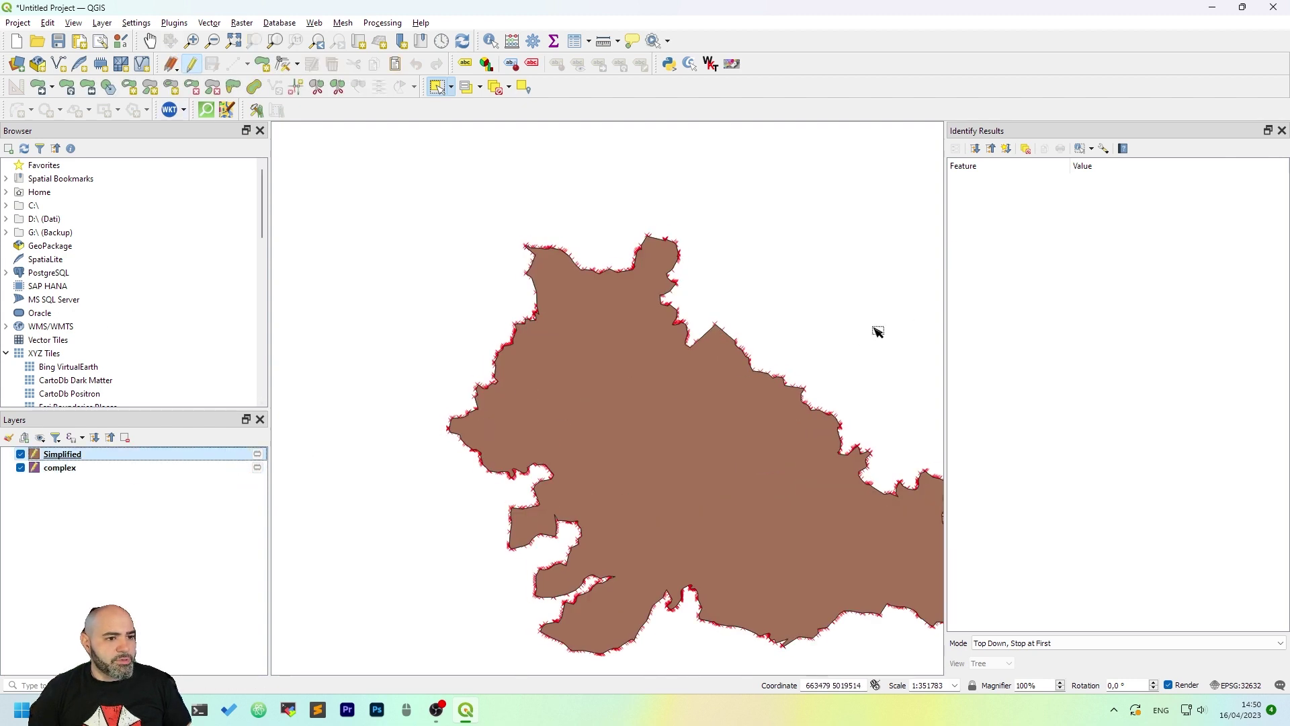
{"action": "scroll", "coordinate": [878, 332], "scroll_direction": "up", "scroll_amount": 1}
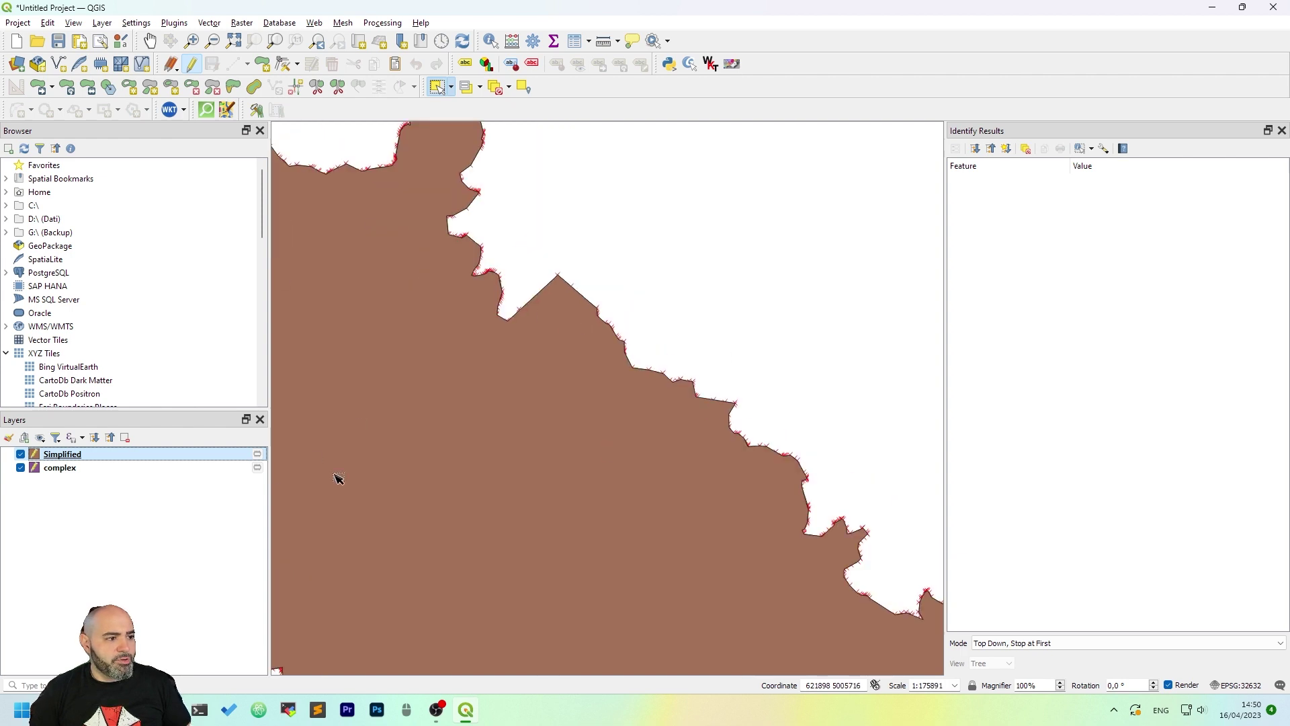
- Select the Simplified polygon with the Vertex Tool, hide Simplified, and zoom to compare vertices
{"action": "left_click", "coordinate": [620, 447]}
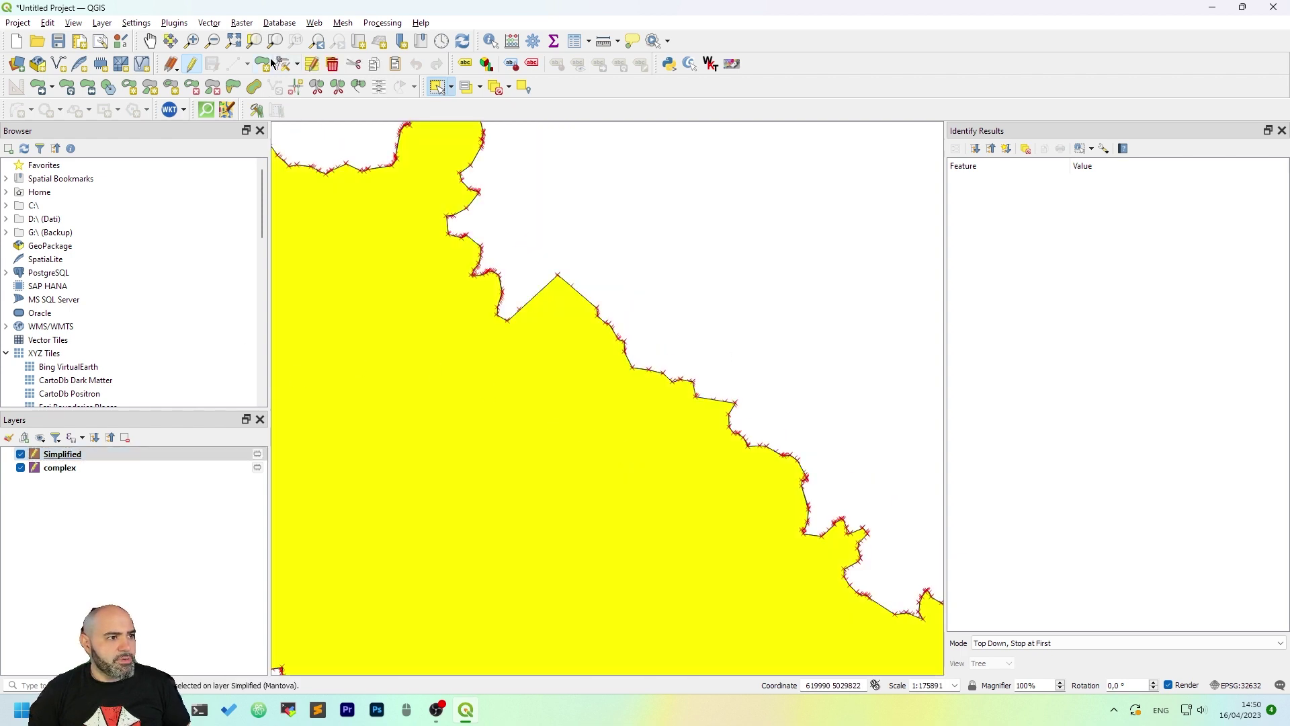
{"action": "left_click", "coordinate": [286, 64]}
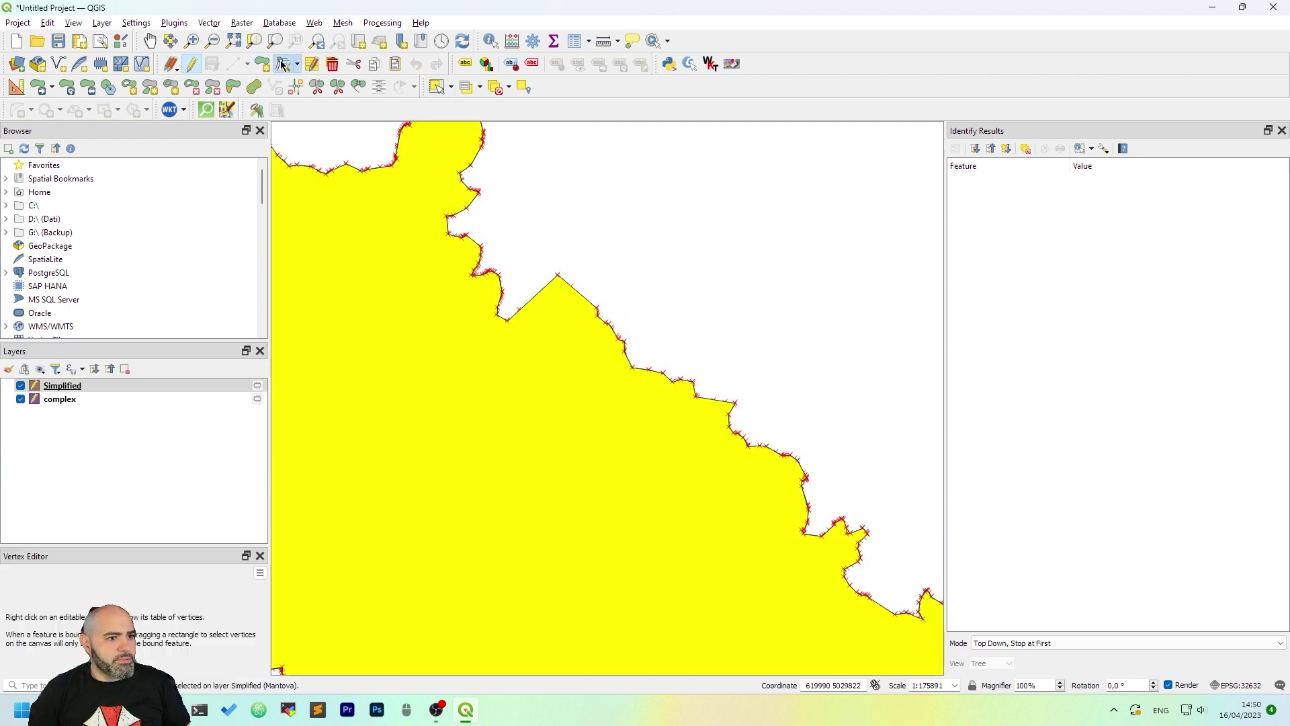
{"action": "left_click", "coordinate": [21, 386]}
{"action": "left_click", "coordinate": [21, 386]}
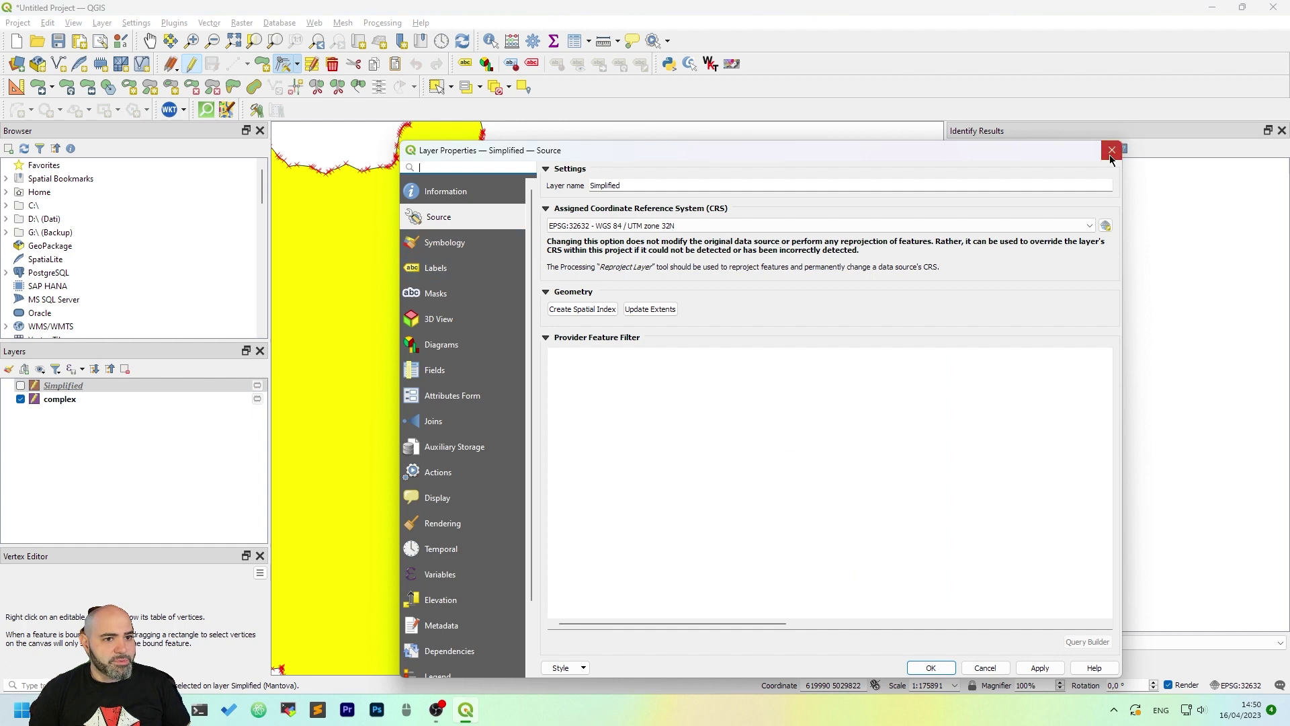
{"action": "left_click", "coordinate": [1110, 151]}
{"action": "scroll", "coordinate": [429, 250], "scroll_direction": "up", "scroll_amount": 2}
{"action": "scroll", "coordinate": [711, 273], "scroll_direction": "up", "scroll_amount": 1}
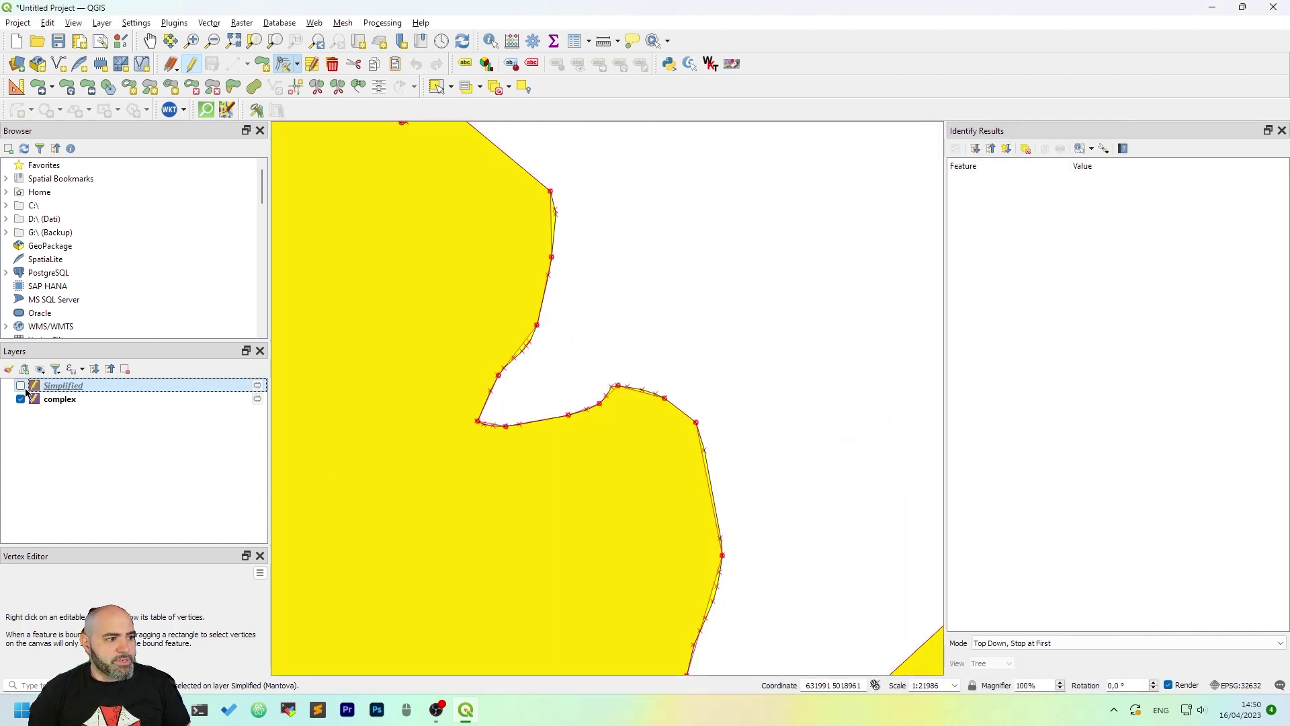
{"action": "scroll", "coordinate": [412, 275], "scroll_direction": "up", "scroll_amount": 1}
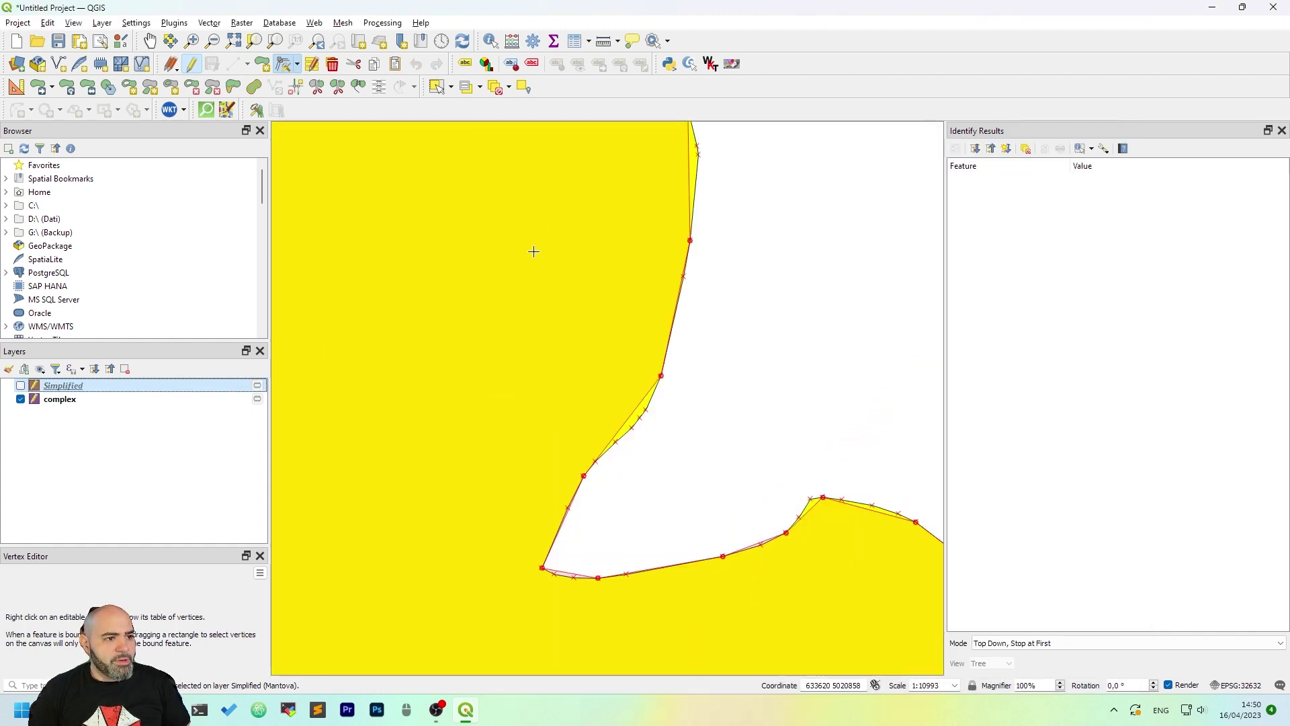
{"action": "scroll", "coordinate": [783, 225], "scroll_direction": "down", "scroll_amount": 1}
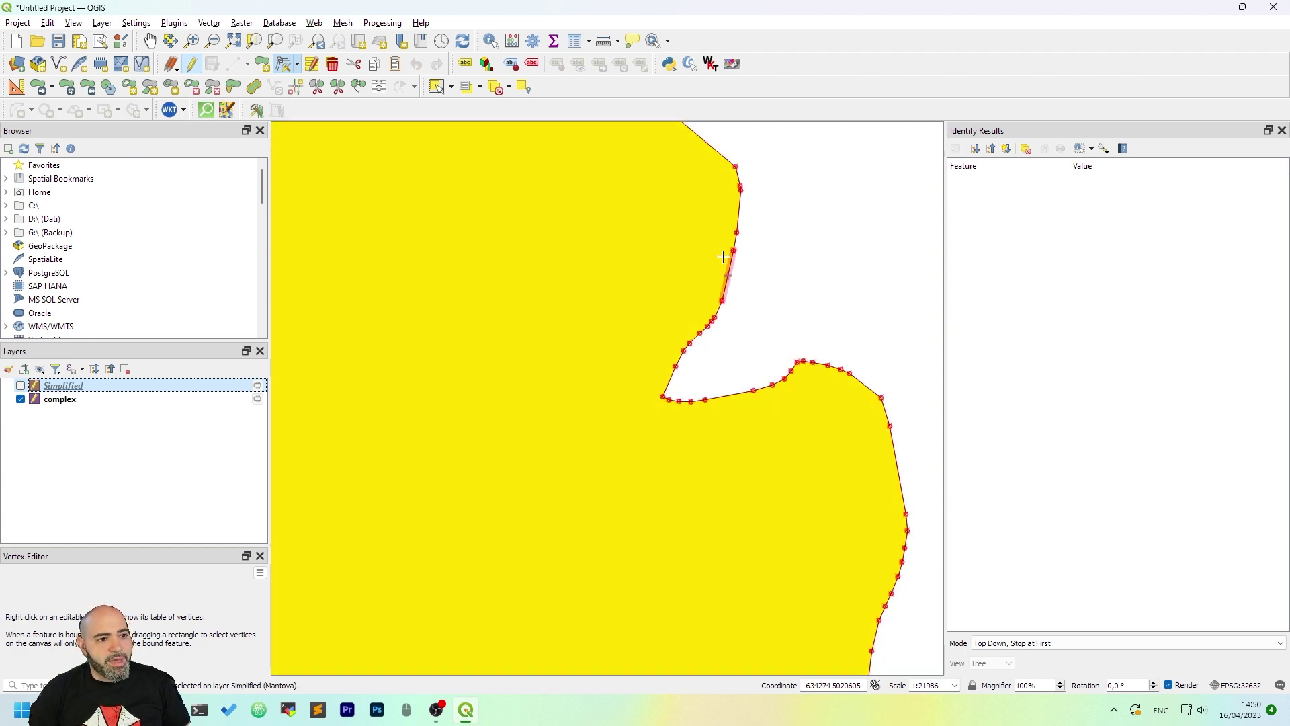
{"action": "scroll", "coordinate": [800, 395], "scroll_direction": "down", "scroll_amount": 5}
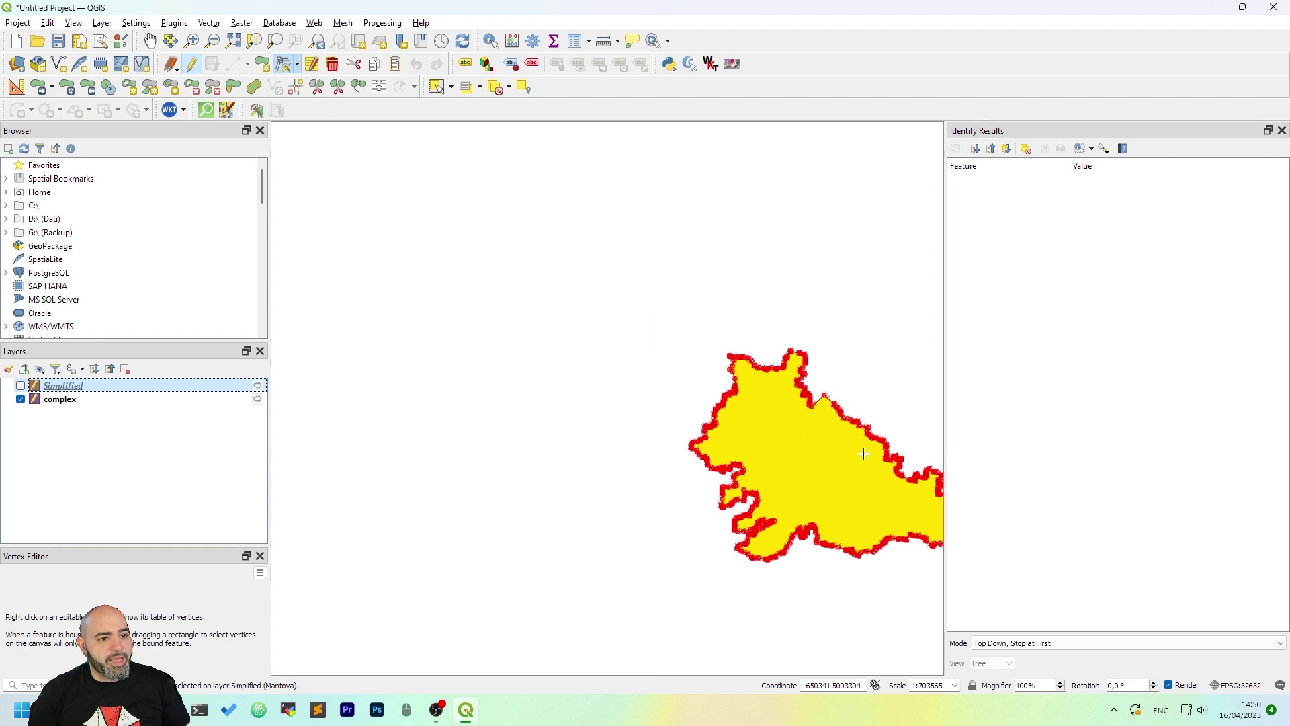
{"action": "scroll", "coordinate": [864, 455], "scroll_direction": "down", "scroll_amount": 1}
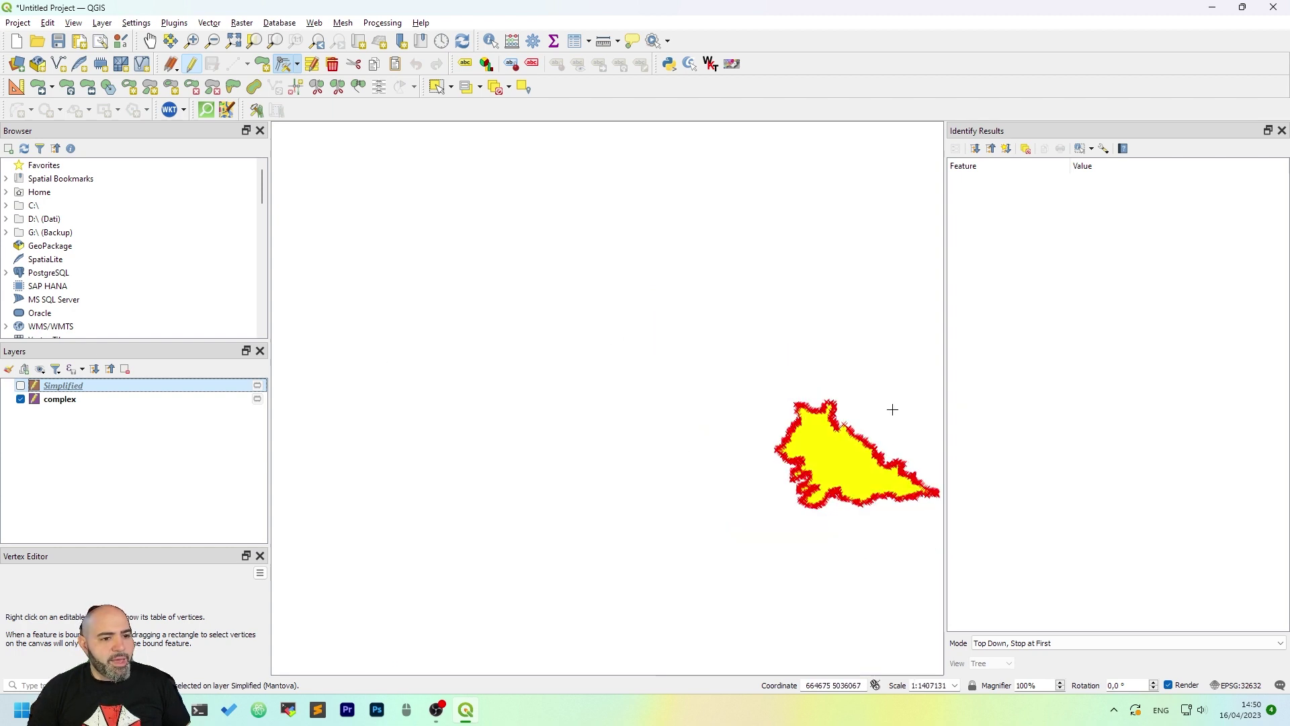
{"action": "scroll", "coordinate": [910, 463], "scroll_direction": "down", "scroll_amount": 2}
{"action": "scroll", "coordinate": [916, 469], "scroll_direction": "up", "scroll_amount": 3}
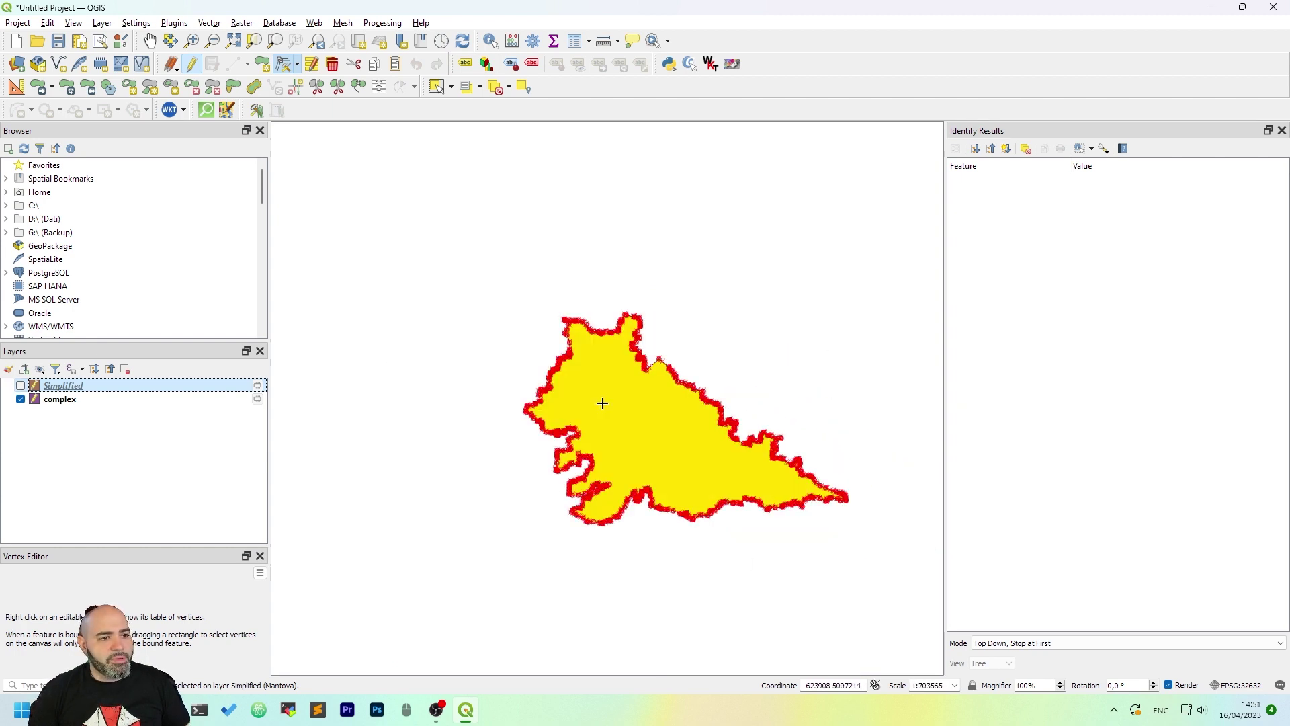
- Stop editing both layers and toggle the Simplified layer's visibility
{"action": "left_click", "coordinate": [191, 64]}
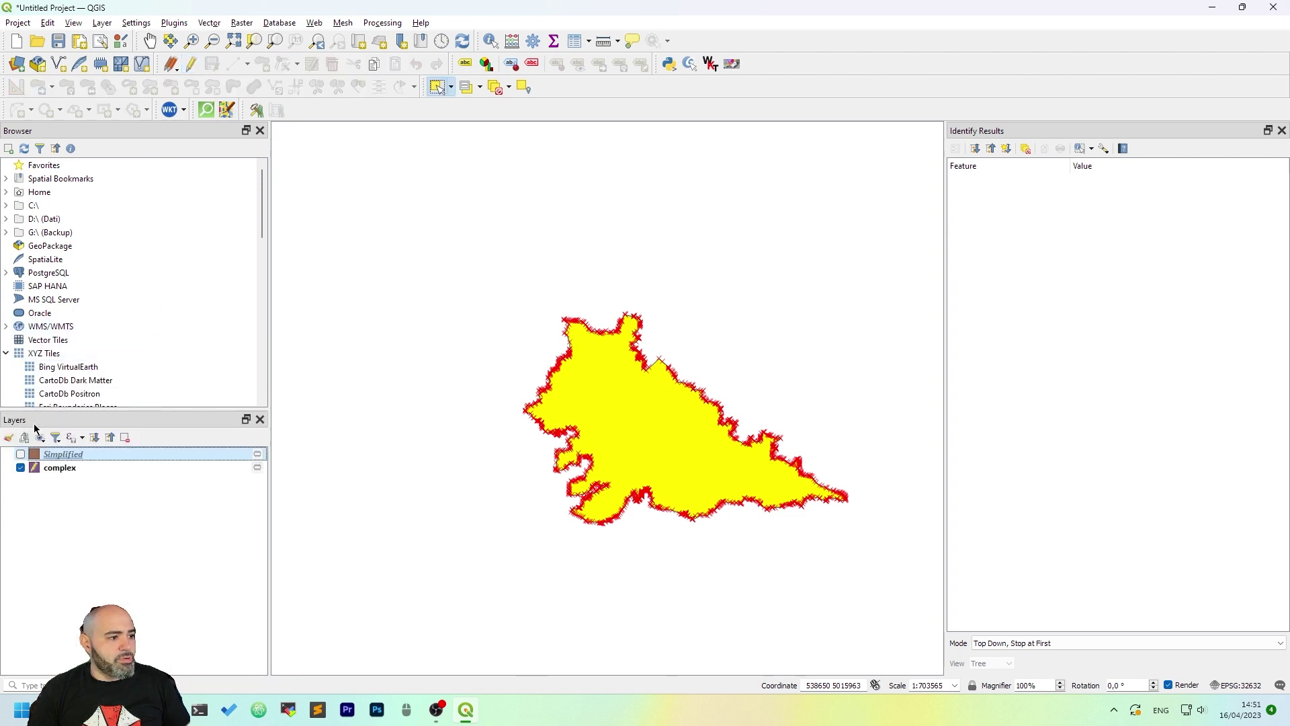
{"action": "left_click", "coordinate": [58, 467]}
{"action": "left_click", "coordinate": [198, 66]}
{"action": "left_click", "coordinate": [20, 454]}
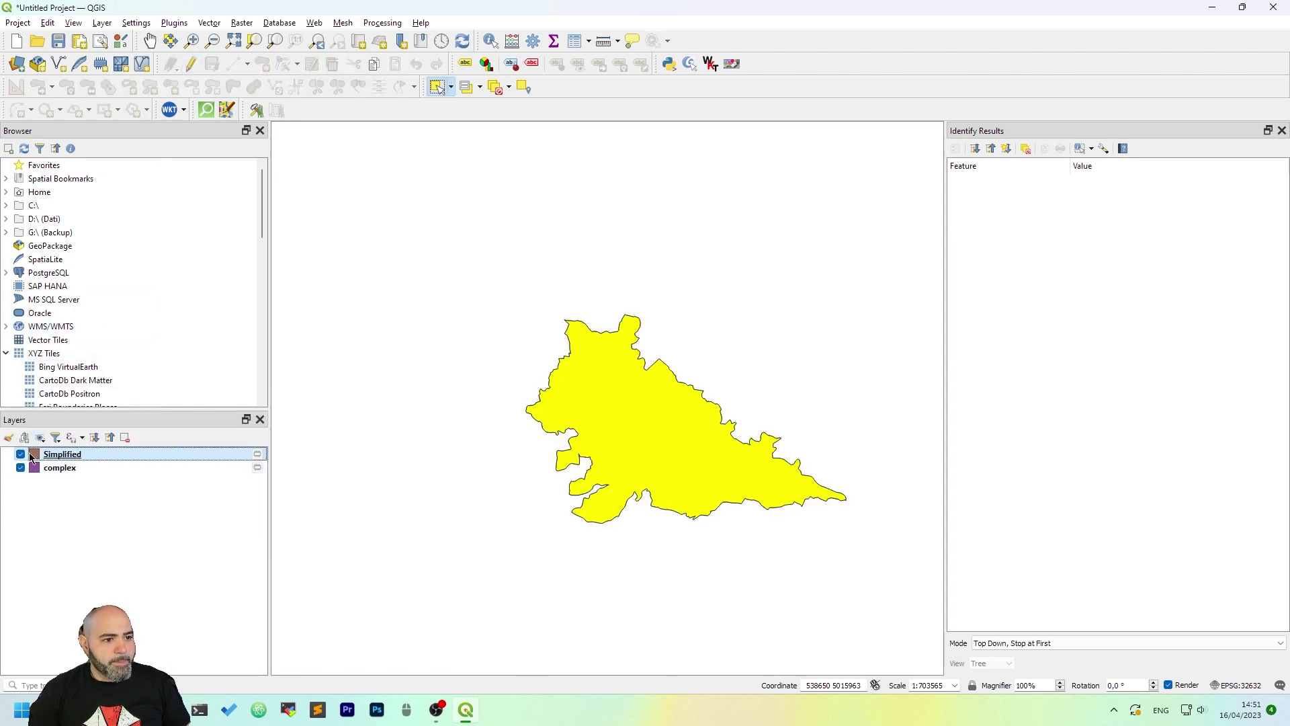
{"action": "left_click", "coordinate": [23, 456]}
{"action": "left_click", "coordinate": [23, 457]}
{"action": "left_click", "coordinate": [23, 457]}
- Show the Simplified layer over the complex one and deselect all features
{"action": "double_click", "coordinate": [25, 460]}
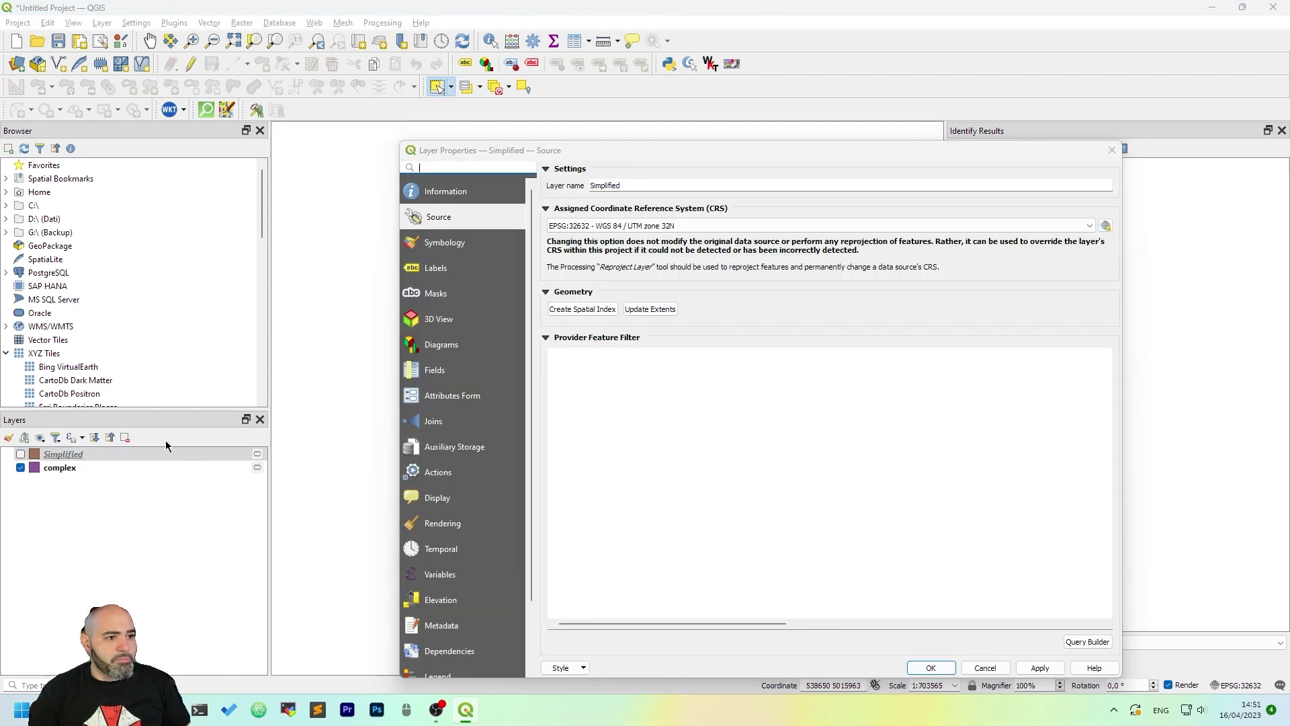
{"action": "key", "text": "Escape"}
{"action": "left_click", "coordinate": [151, 468]}
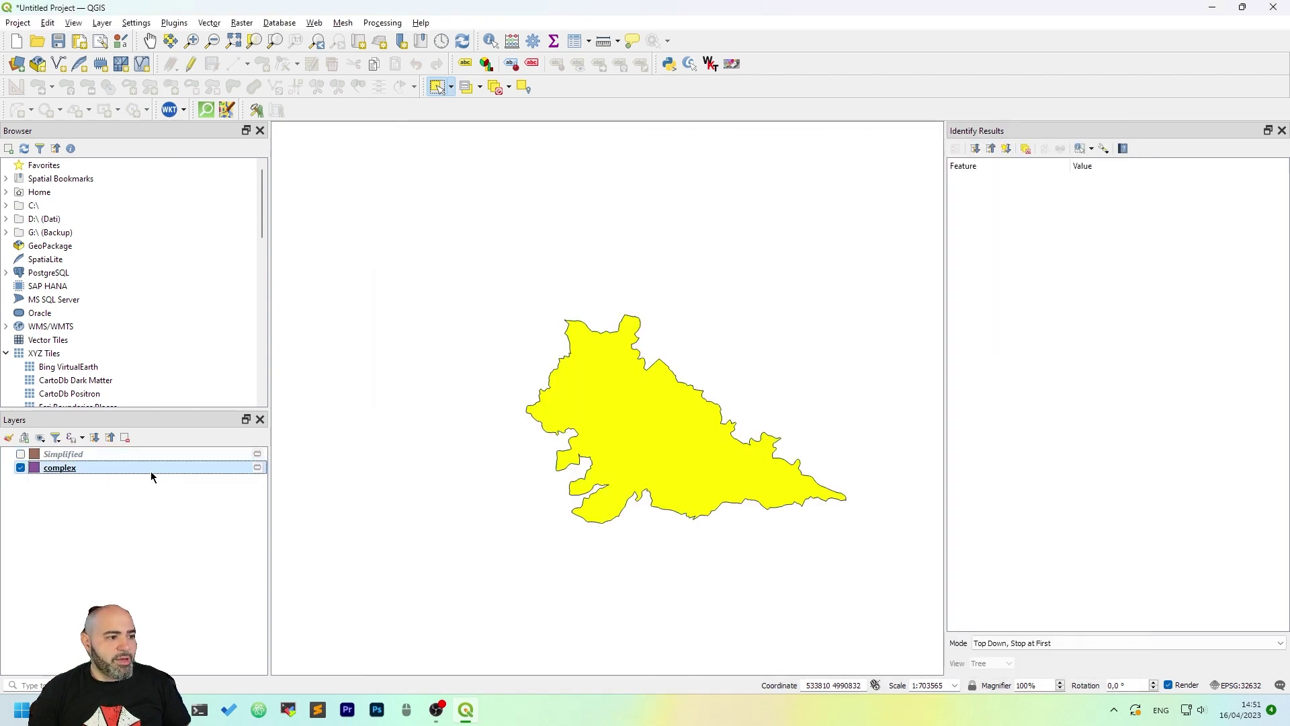
{"action": "left_click", "coordinate": [25, 455]}
{"action": "double_click", "coordinate": [48, 459]}
{"action": "key", "text": "Escape"}
{"action": "left_click", "coordinate": [21, 454]}
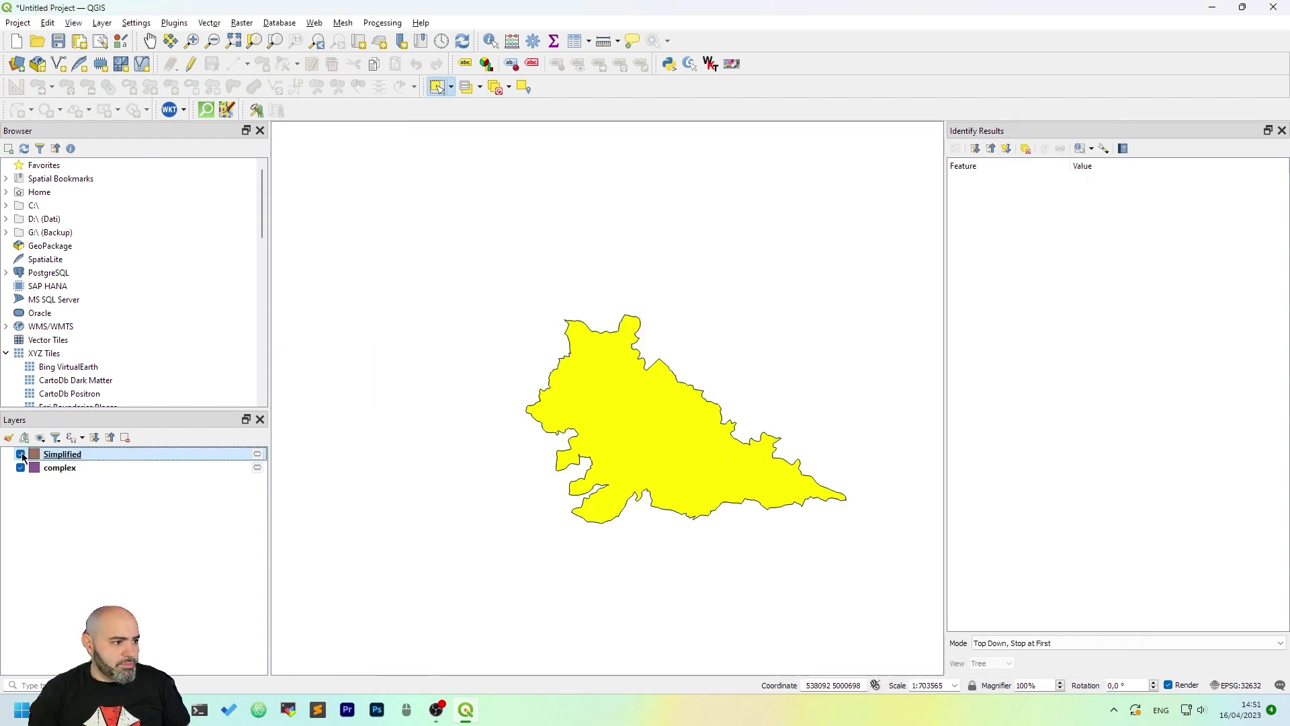
{"action": "scroll", "coordinate": [605, 344], "scroll_direction": "up", "scroll_amount": 4}
{"action": "scroll", "coordinate": [633, 342], "scroll_direction": "up", "scroll_amount": 1}
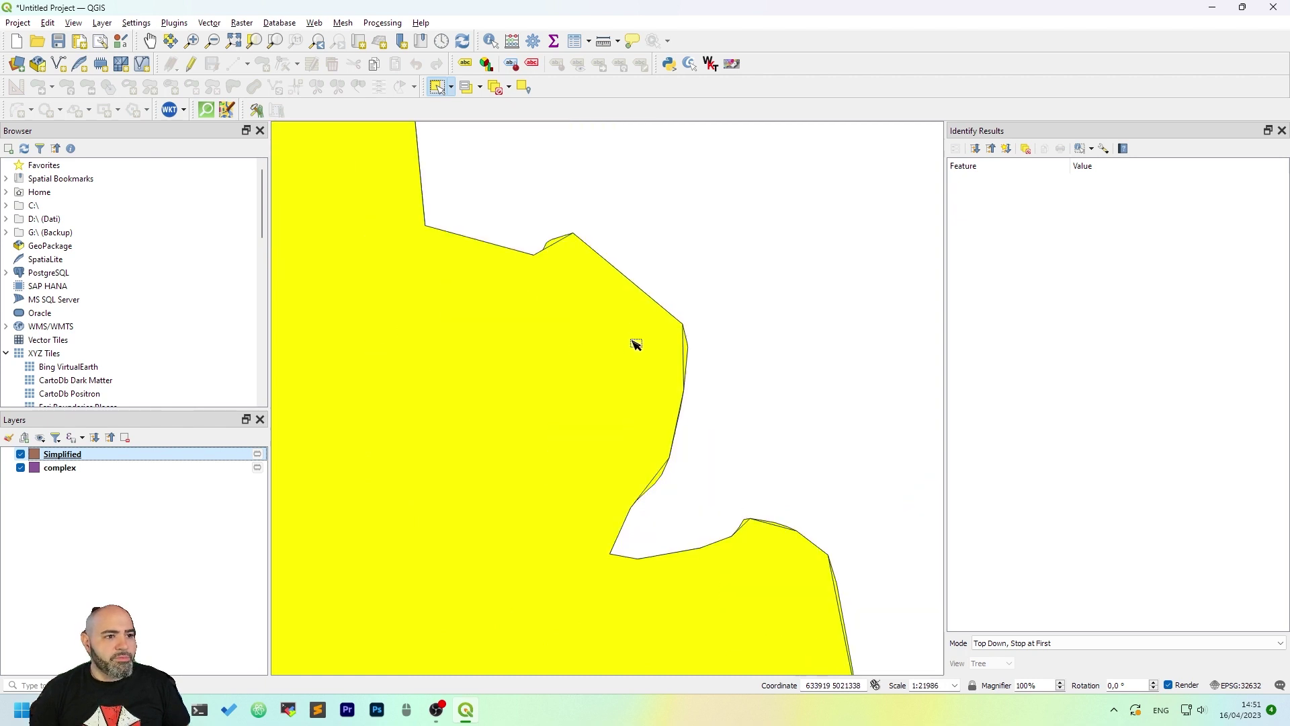
{"action": "left_click", "coordinate": [496, 87]}
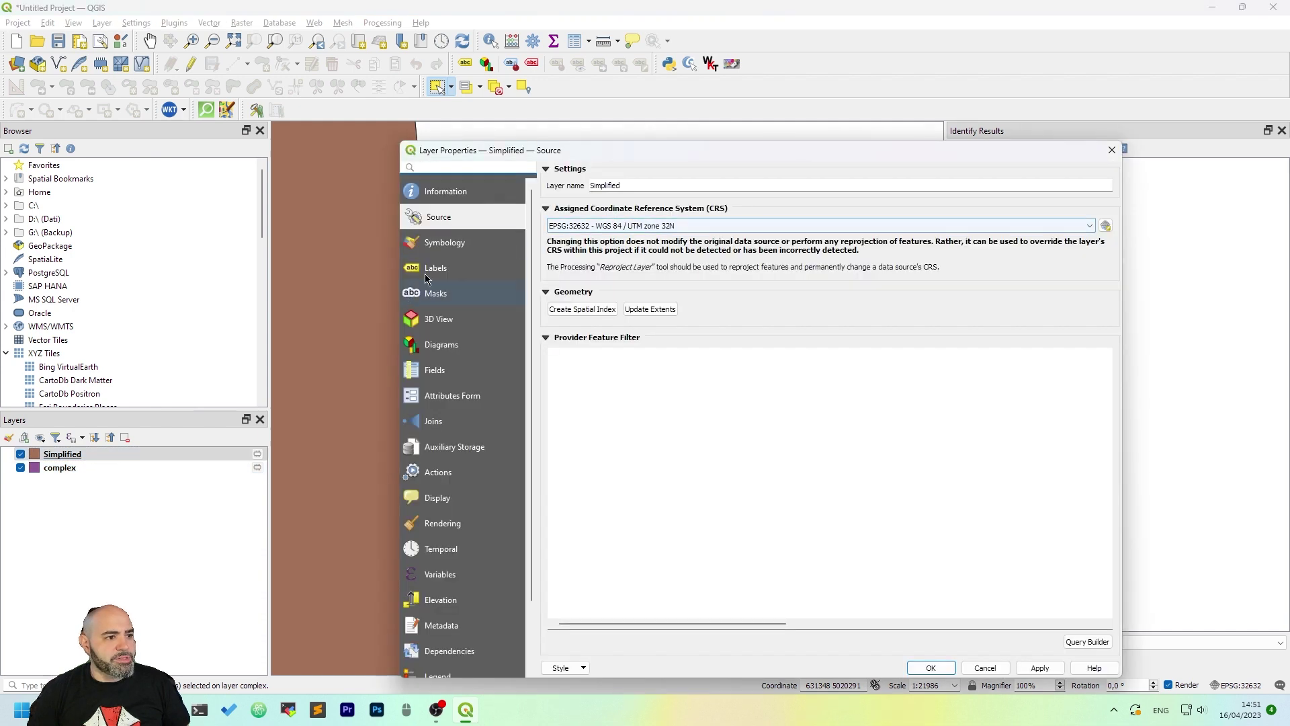
- Change the Simplified layer's fill from brown to bright green in Symbology, then zoom to compare
{"action": "left_click", "coordinate": [474, 249]}
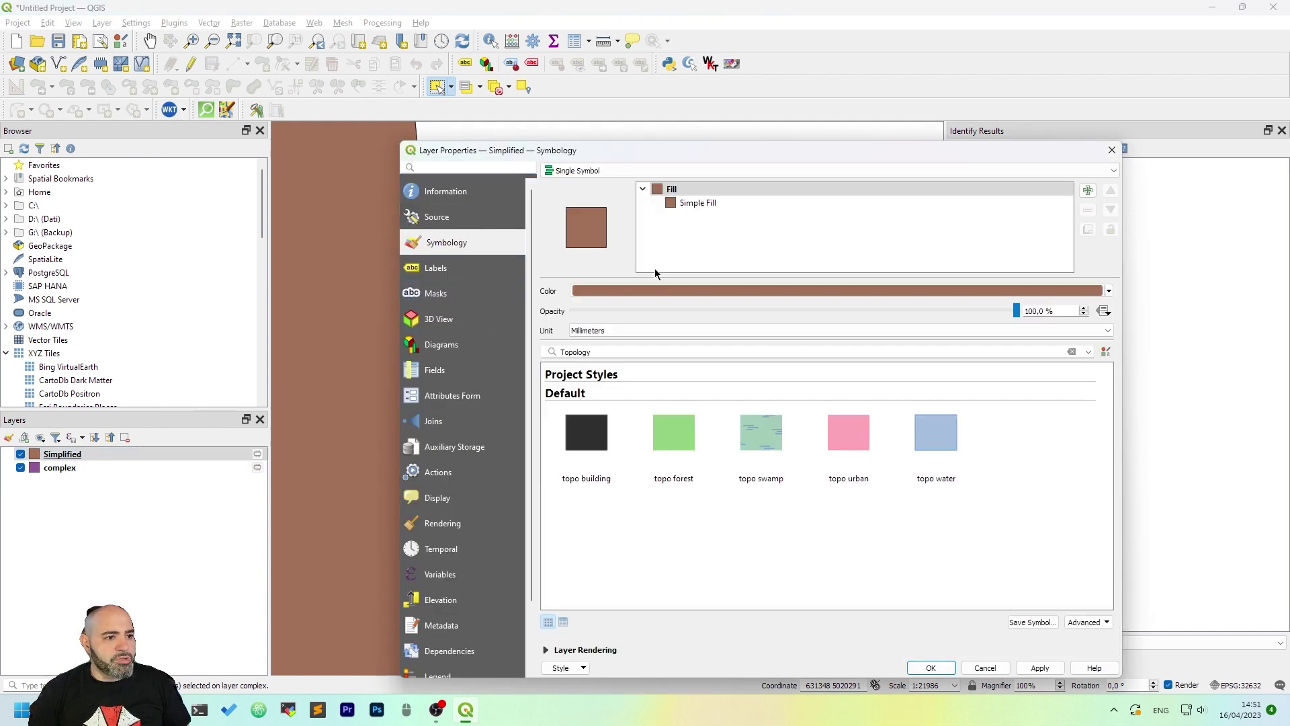
{"action": "left_click", "coordinate": [784, 293]}
{"action": "left_click_drag", "start_coordinate": [632, 325], "coordinate": [682, 192]}
{"action": "left_click", "coordinate": [778, 464]}
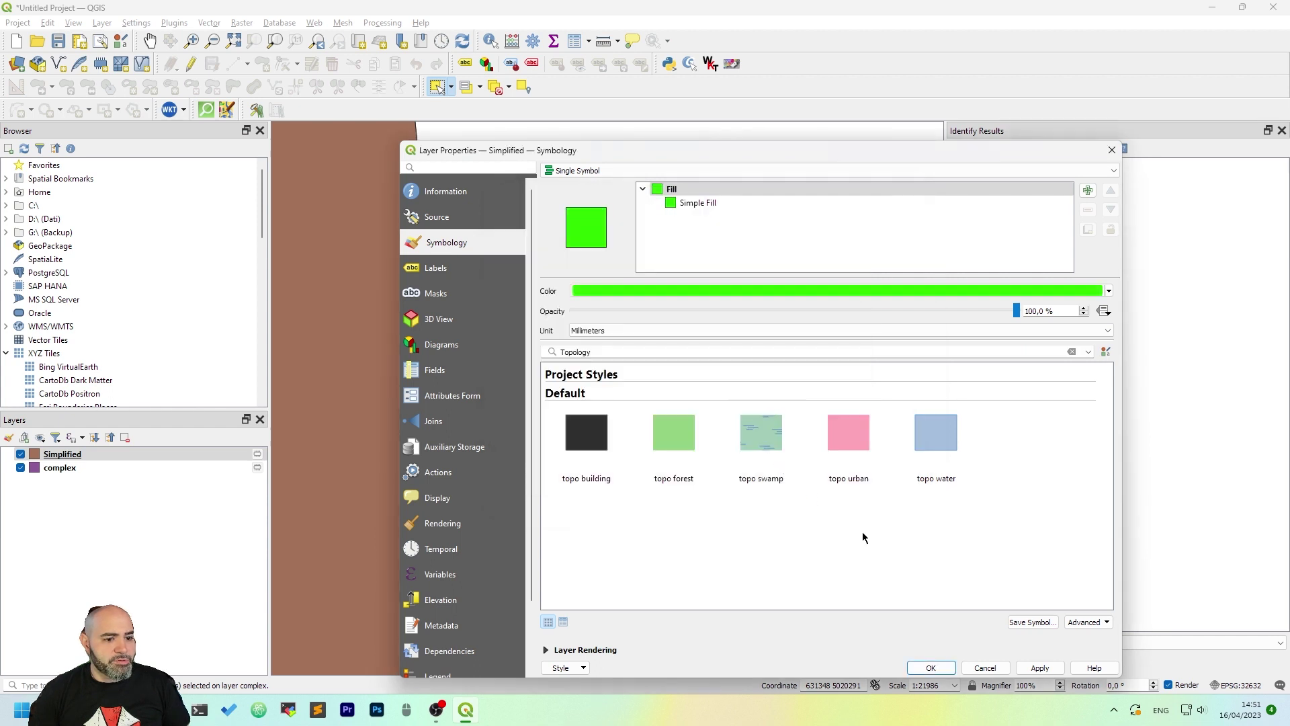
{"action": "left_click", "coordinate": [930, 667]}
{"action": "scroll", "coordinate": [675, 389], "scroll_direction": "down", "scroll_amount": 2}
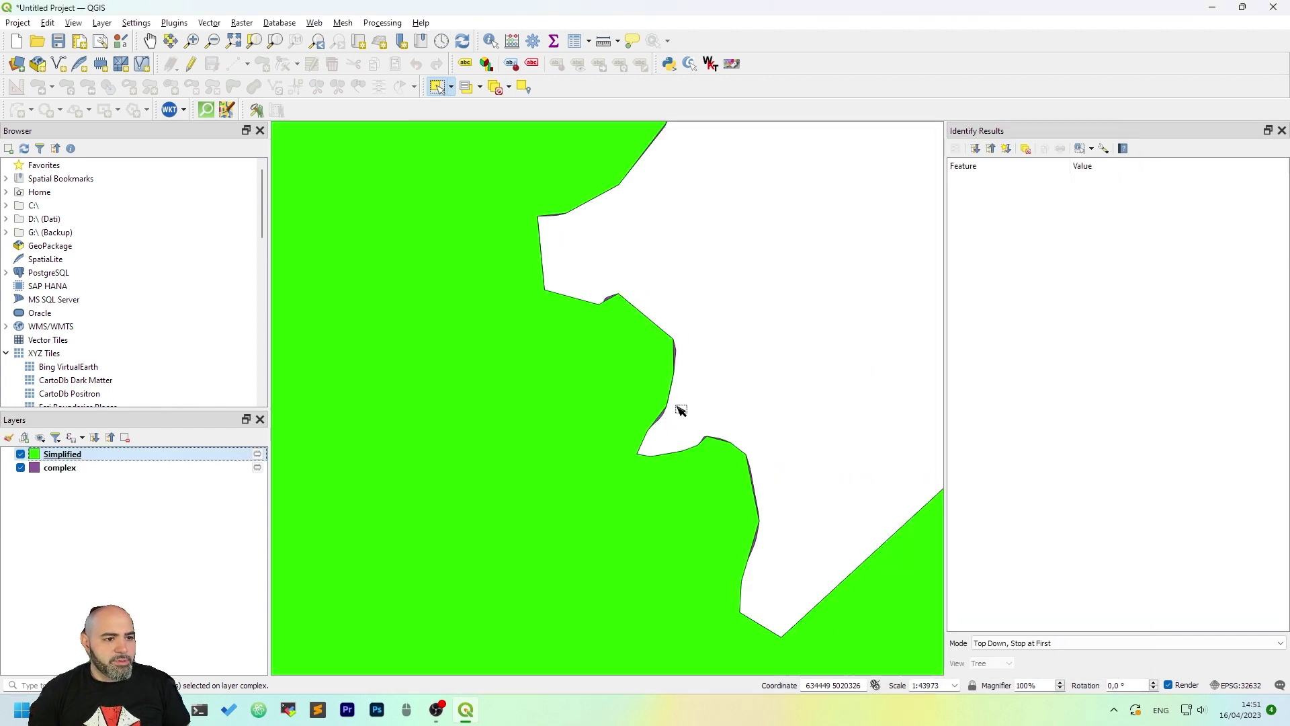
{"action": "scroll", "coordinate": [679, 409], "scroll_direction": "down", "scroll_amount": 1}
{"action": "scroll", "coordinate": [672, 406], "scroll_direction": "up", "scroll_amount": 3}
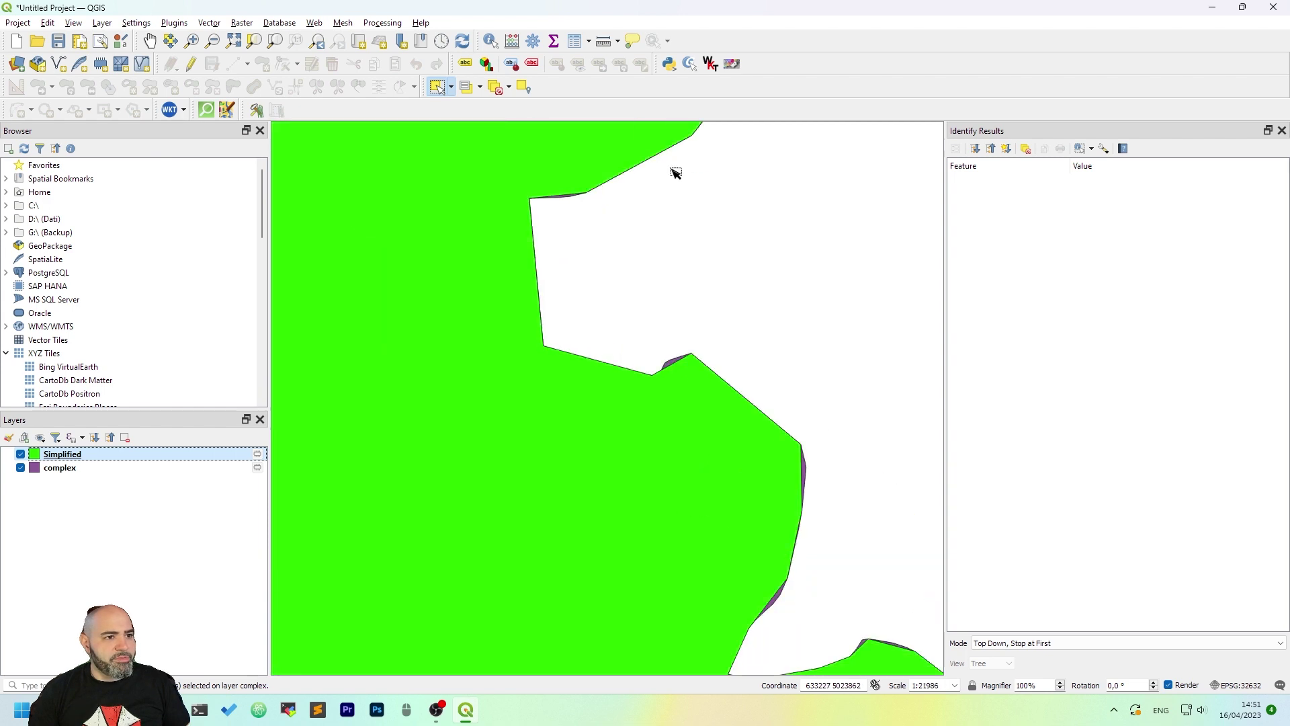
{"action": "scroll", "coordinate": [810, 472], "scroll_direction": "down", "scroll_amount": 6}
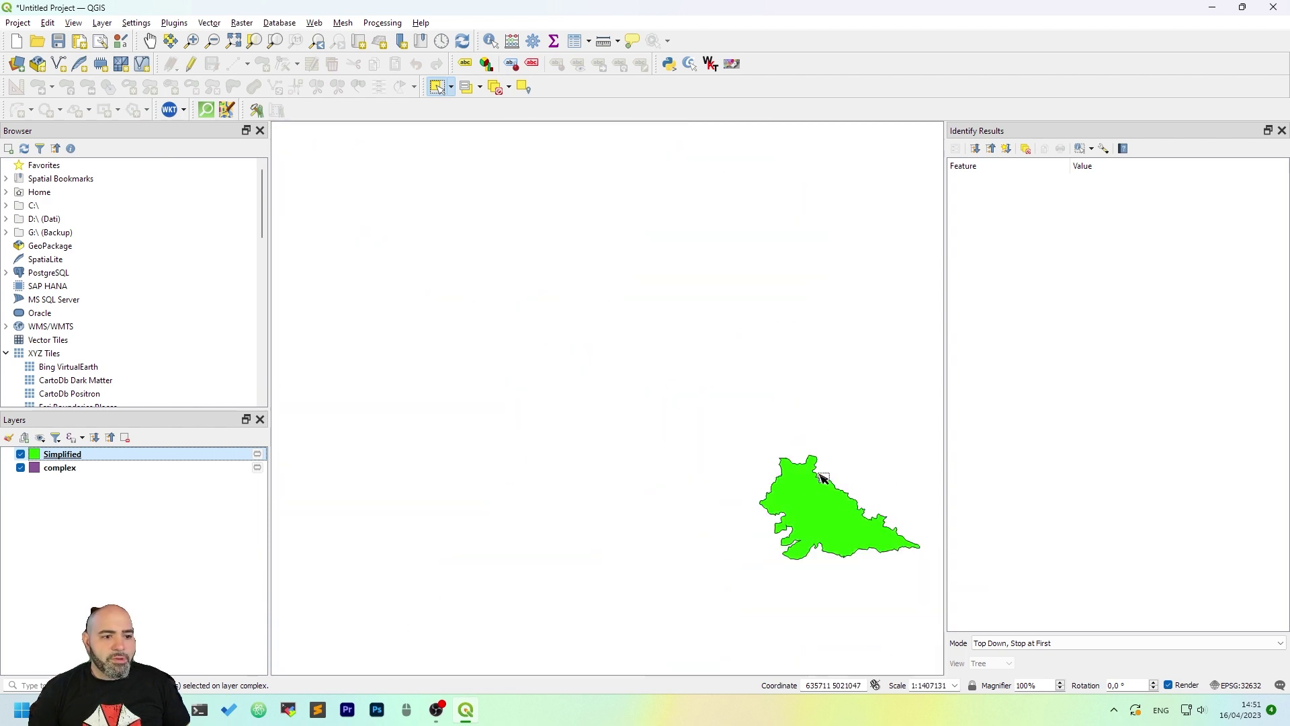
{"action": "scroll", "coordinate": [916, 564], "scroll_direction": "up", "scroll_amount": 1}
{"action": "scroll", "coordinate": [656, 475], "scroll_direction": "up", "scroll_amount": 3}
{"action": "scroll", "coordinate": [763, 351], "scroll_direction": "up", "scroll_amount": 3}
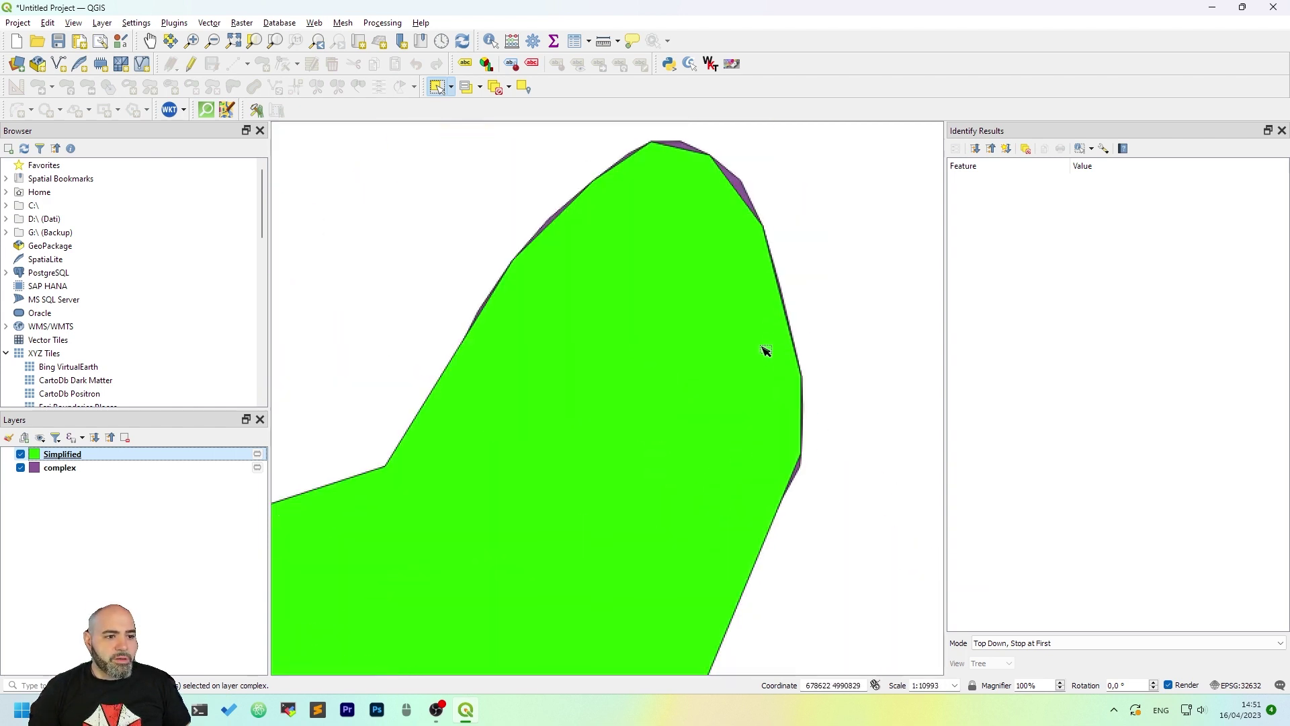
{"action": "scroll", "coordinate": [635, 438], "scroll_direction": "down", "scroll_amount": 5}
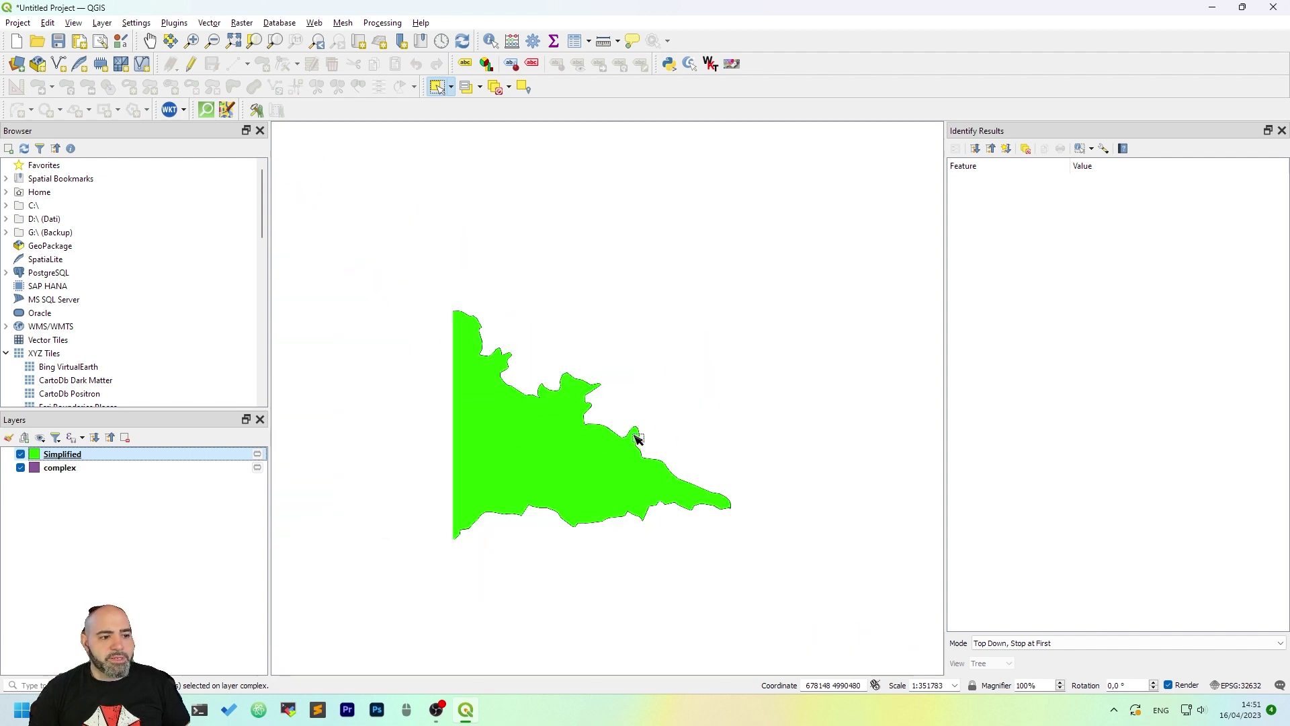